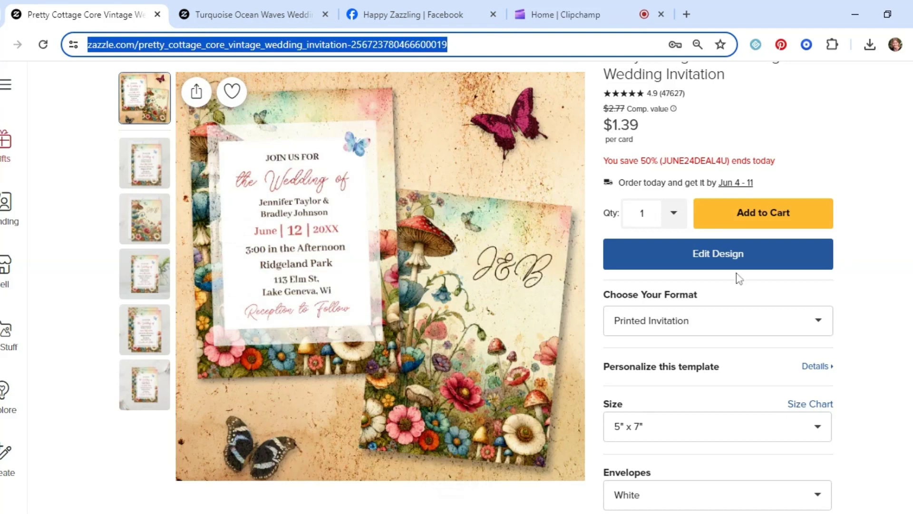
# Set the invitation size to 4.5" x 6.25".
pyautogui.click(645, 430)
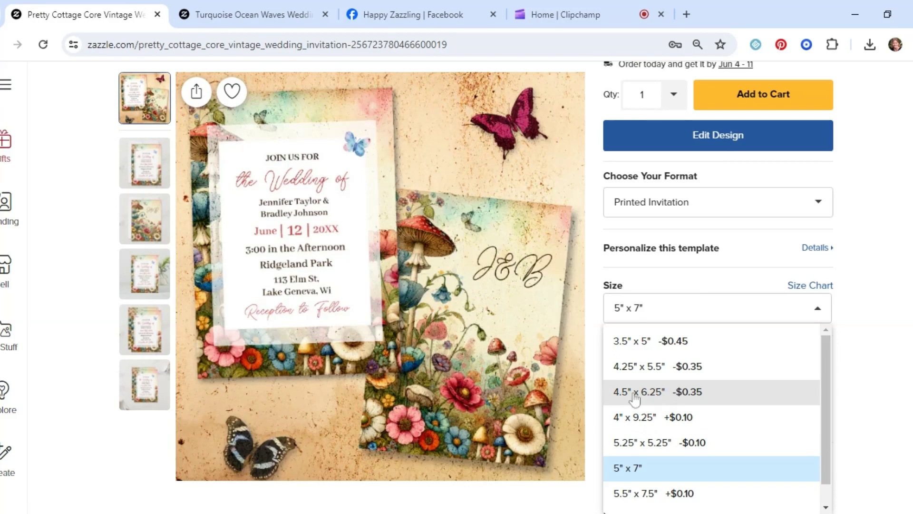
pyautogui.click(677, 394)
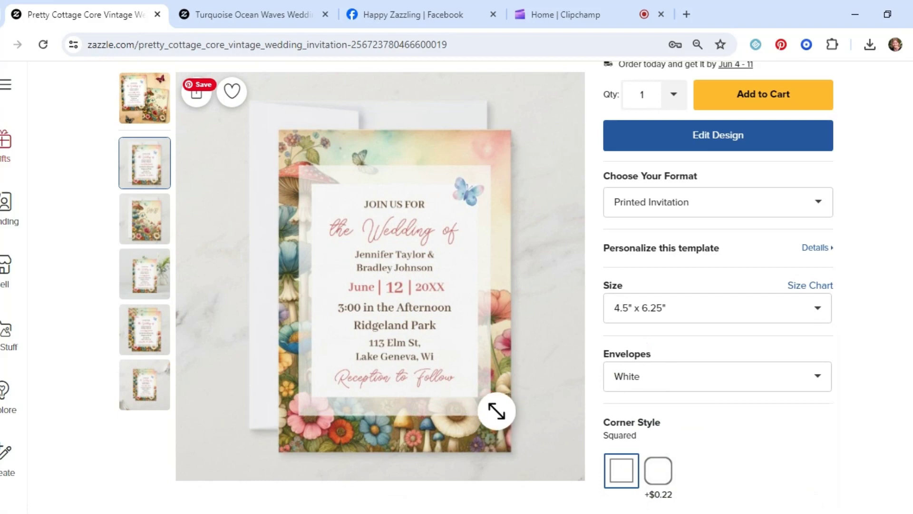
pyautogui.scroll(1, 523, 387)
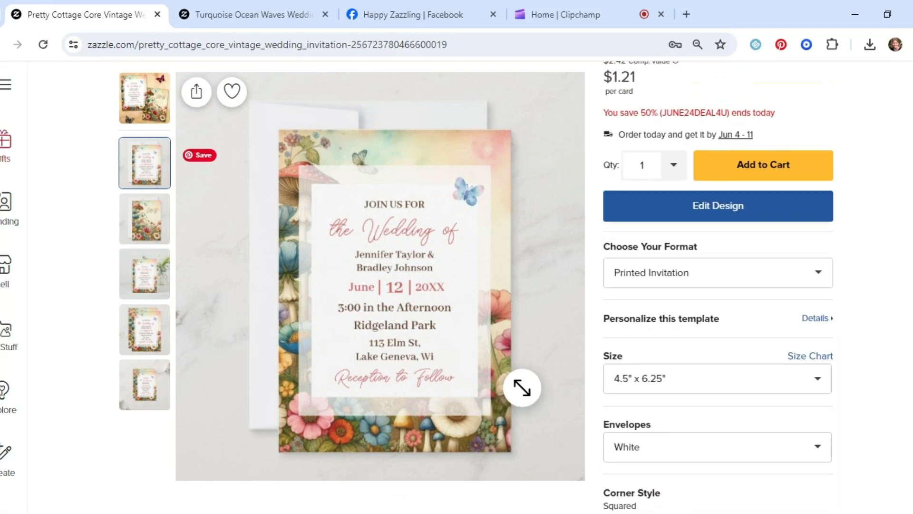
# Open the invitation design for editing and switch the card to horizontal orientation.
pyautogui.click(689, 214)
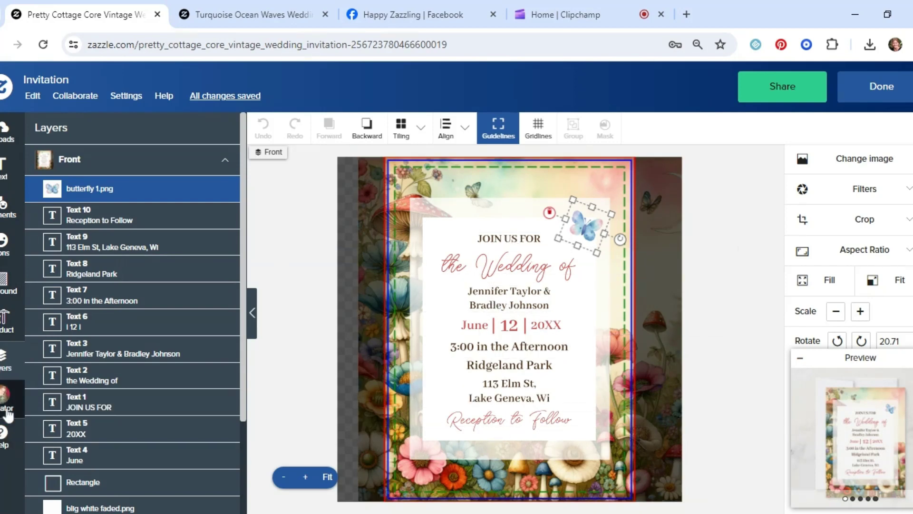
pyautogui.scroll(-3, 72, 404)
pyautogui.click(209, 468)
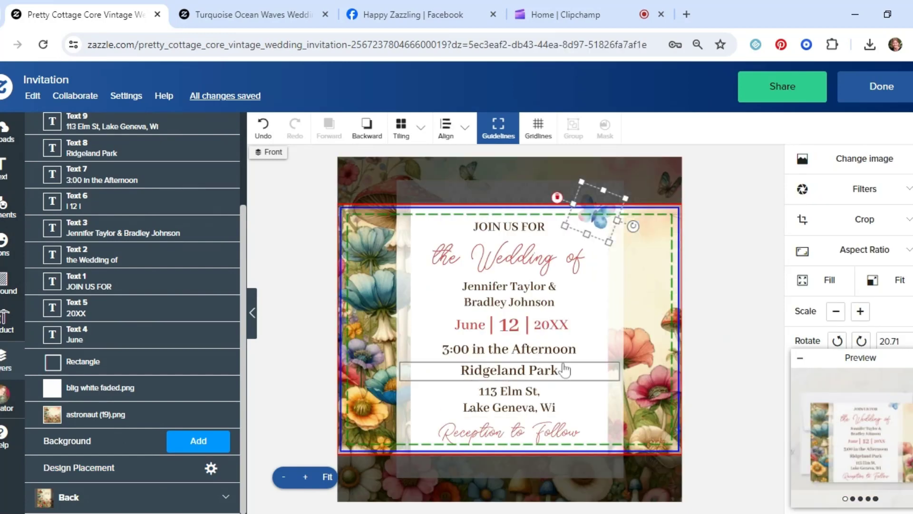
# Delete the "Reception to Follow" line and the street address text from the card front.
pyautogui.click(513, 434)
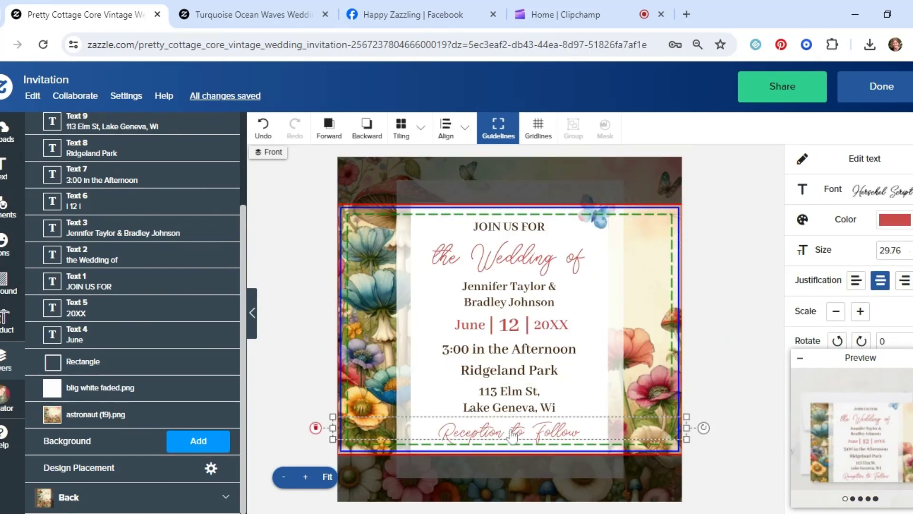
pyautogui.rightClick(511, 432)
pyautogui.click(542, 428)
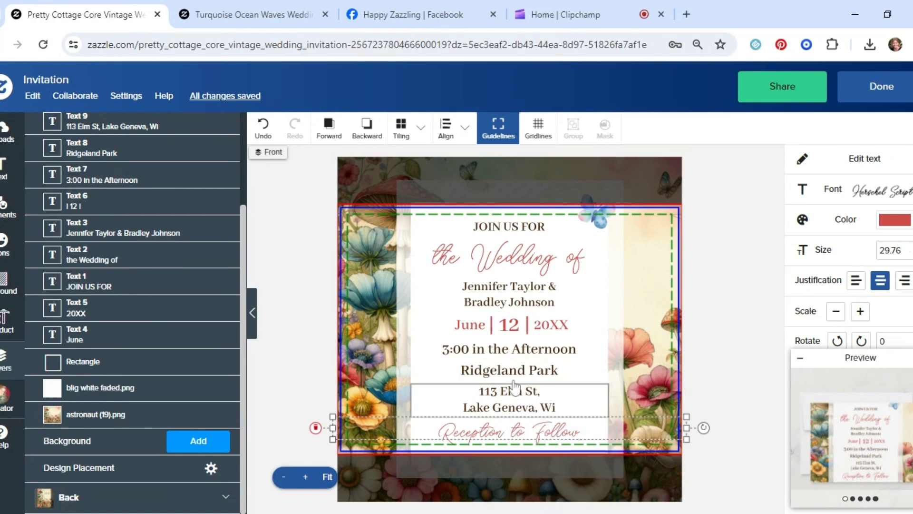
pyautogui.rightClick(513, 400)
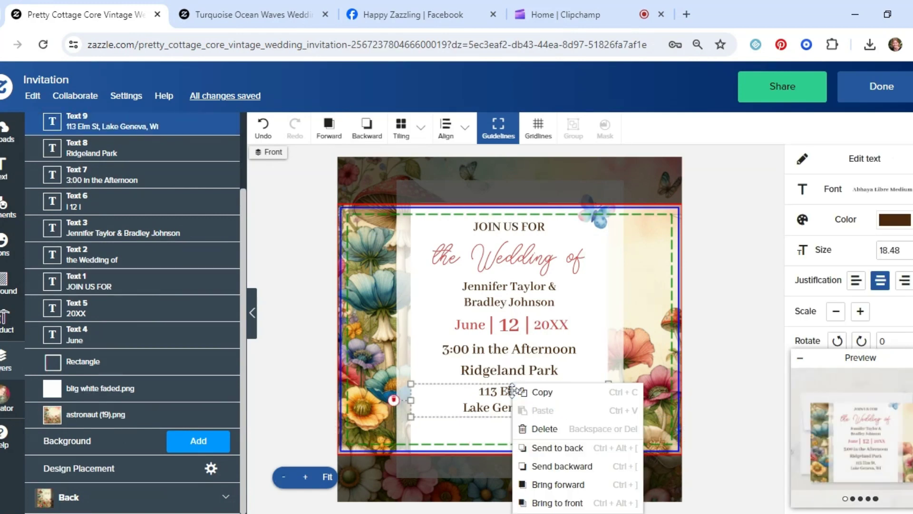
pyautogui.click(542, 428)
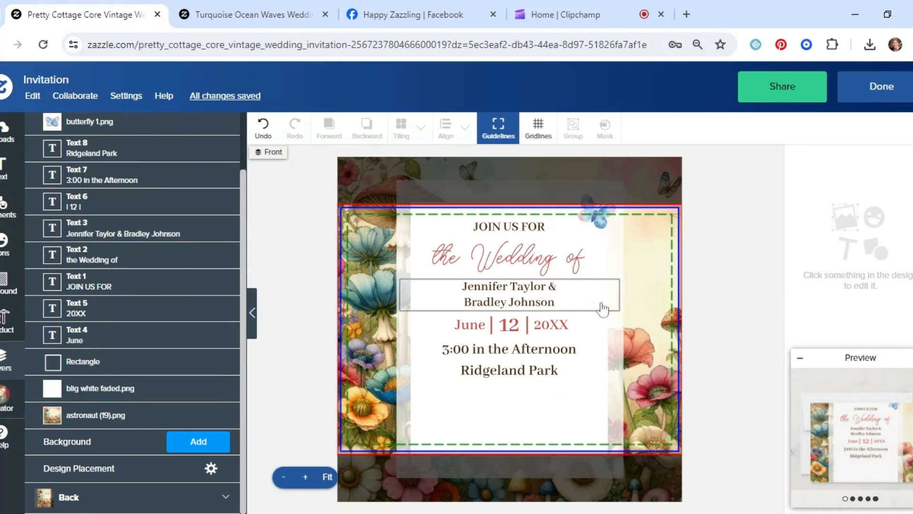
# Fill the design area with the floral background image and shift it up until its bottom meets the card's lower edge.
pyautogui.click(594, 376)
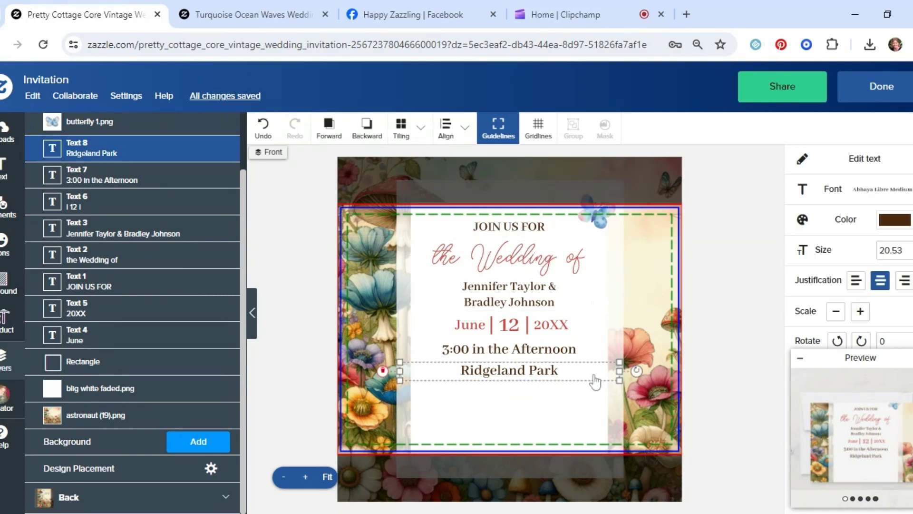
pyautogui.click(659, 298)
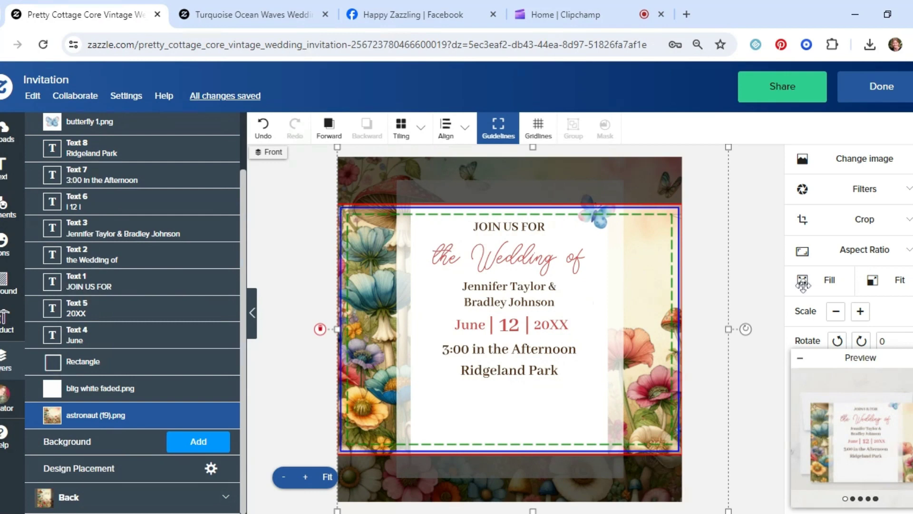
pyautogui.click(820, 285)
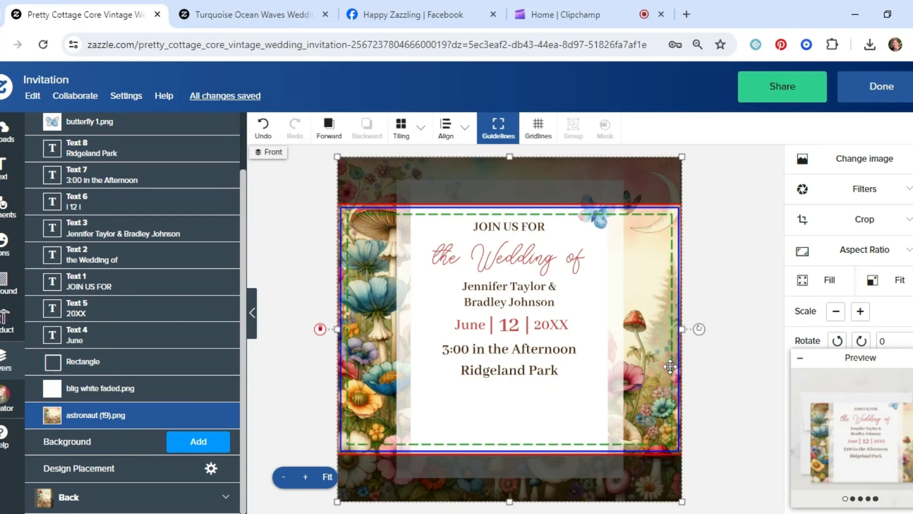
pyautogui.moveTo(670, 366); pyautogui.dragTo(667, 317)
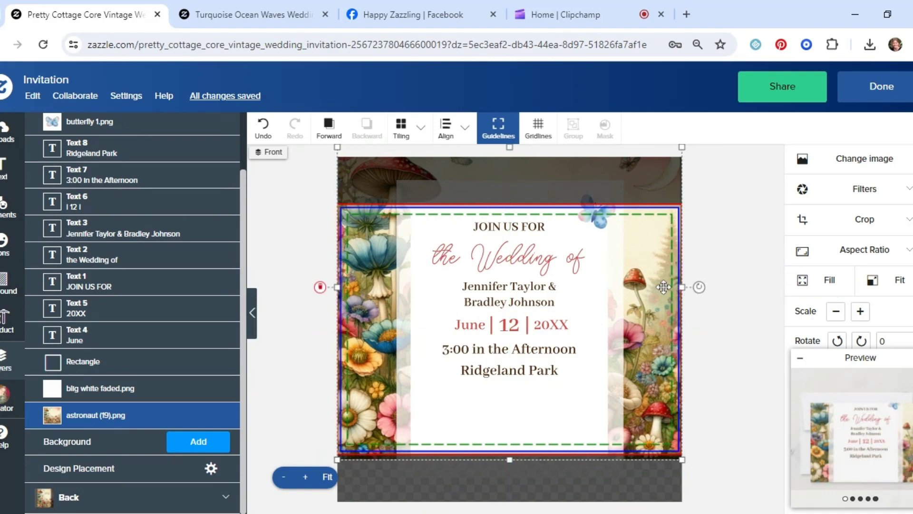
# Glance at the Turquoise Ocean Waves save-the-date listing for reference, and change the invitation's "the Wedding of" text to "Save the Date".
pyautogui.click(255, 5)
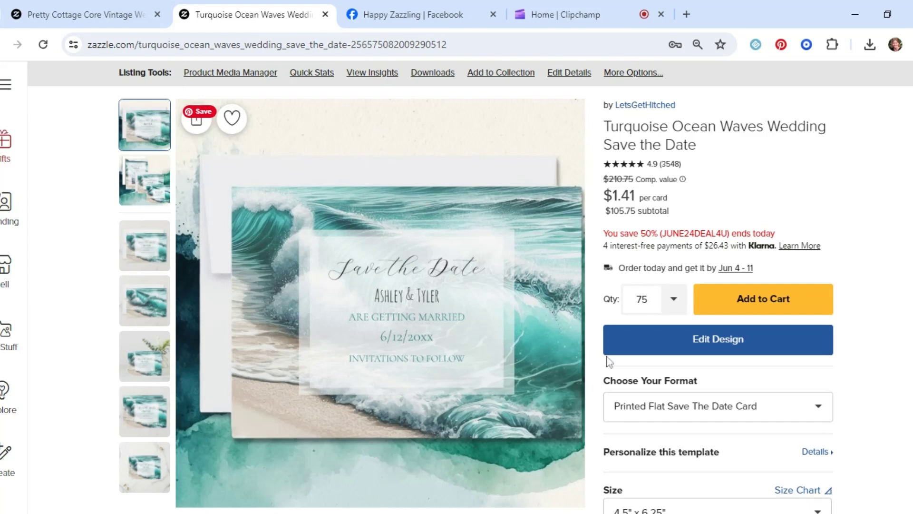
pyautogui.click(88, 7)
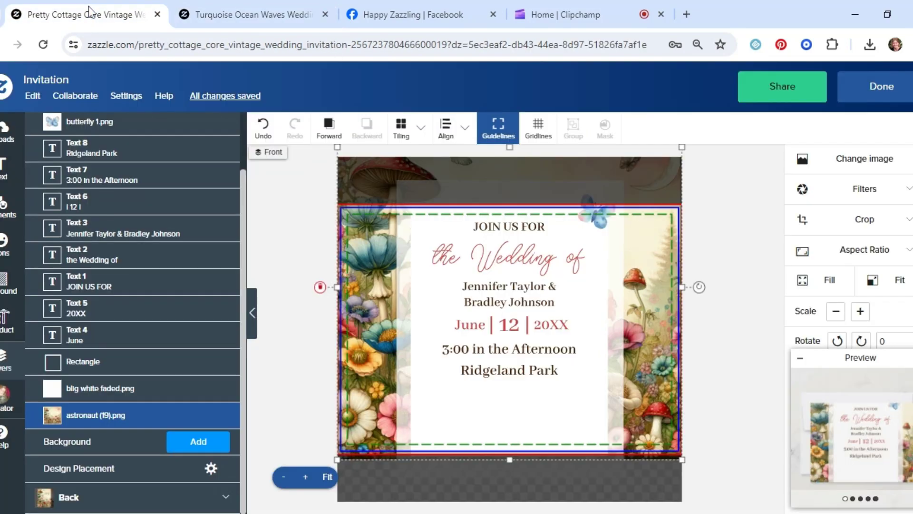
pyautogui.click(500, 258)
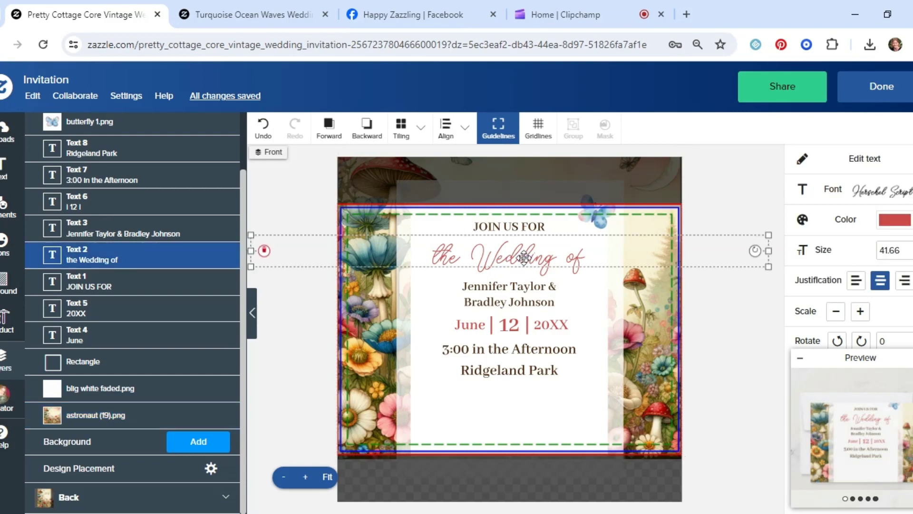
pyautogui.click(851, 158)
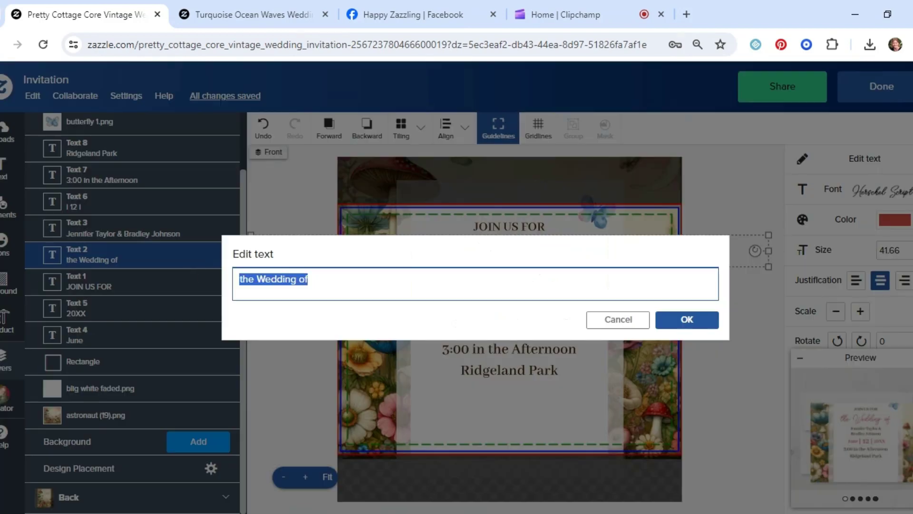
pyautogui.write('Save the Date')
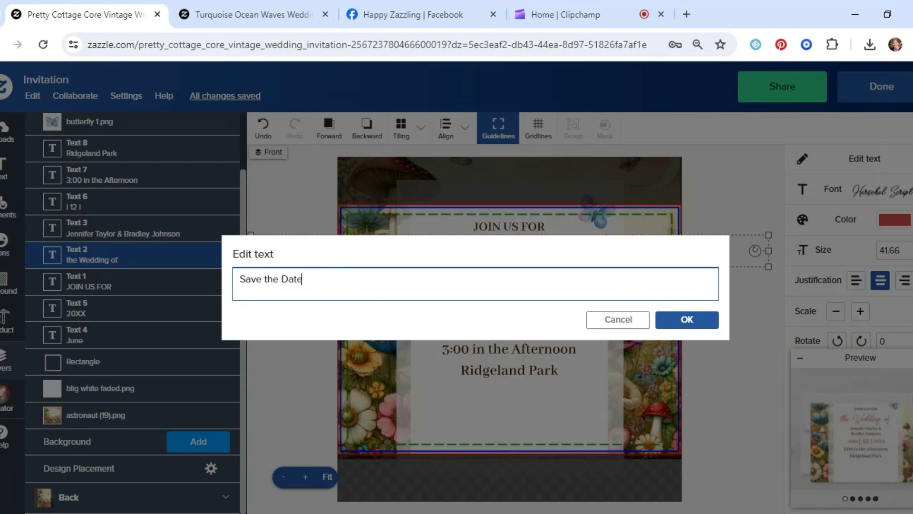
pyautogui.click(685, 320)
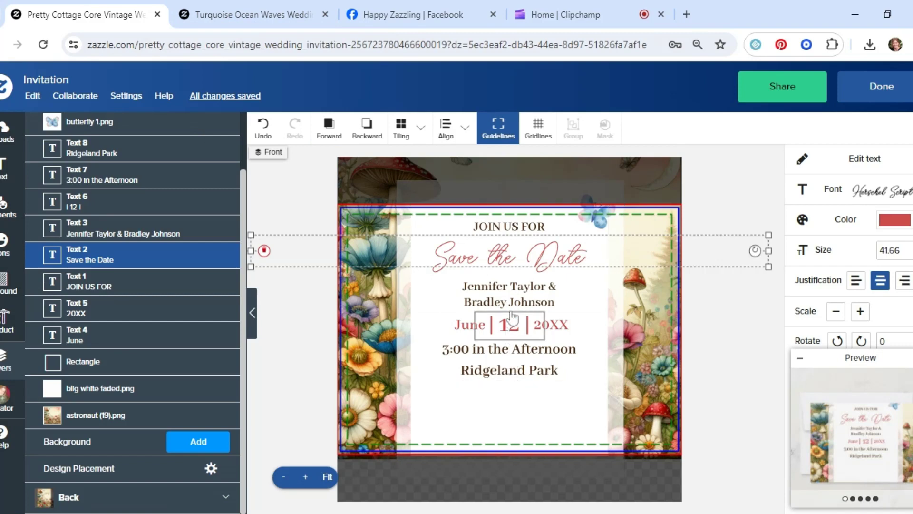
# Change the "JOIN US FOR" text above the heading to "Please".
pyautogui.click(512, 233)
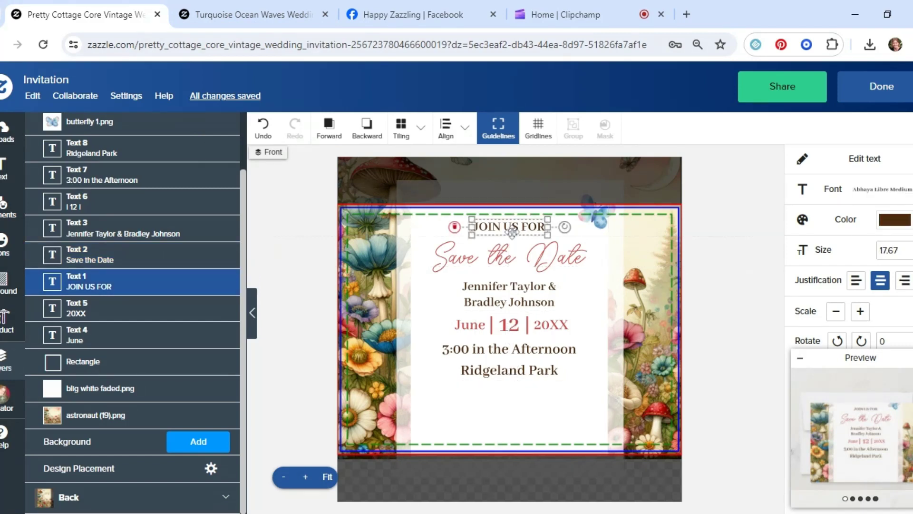
pyautogui.rightClick(513, 232)
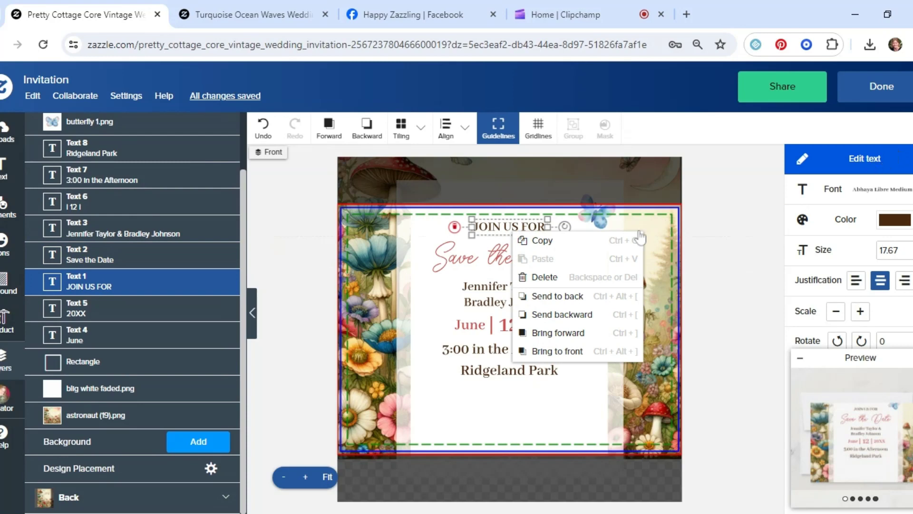
pyautogui.click(896, 159)
pyautogui.write('{P')
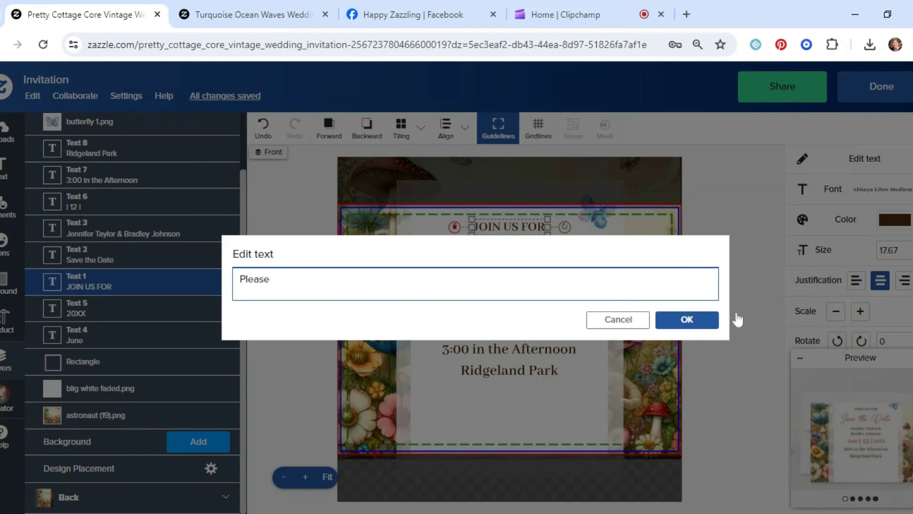
pyautogui.click(619, 319)
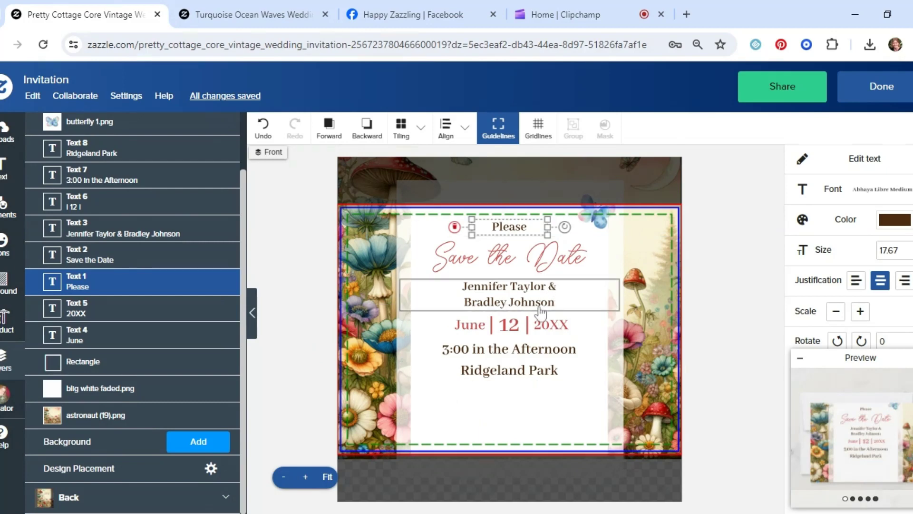
# Delete the "3:00 in the Afternoon" line and change the "Ridgeland Park" text to "Ridgeland, Il".
pyautogui.click(510, 361)
pyautogui.rightClick(505, 353)
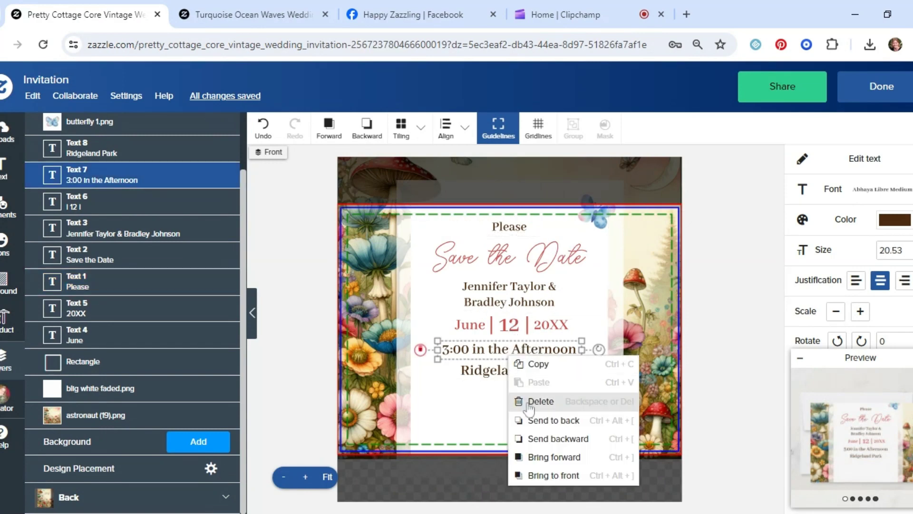
pyautogui.doubleClick(505, 370)
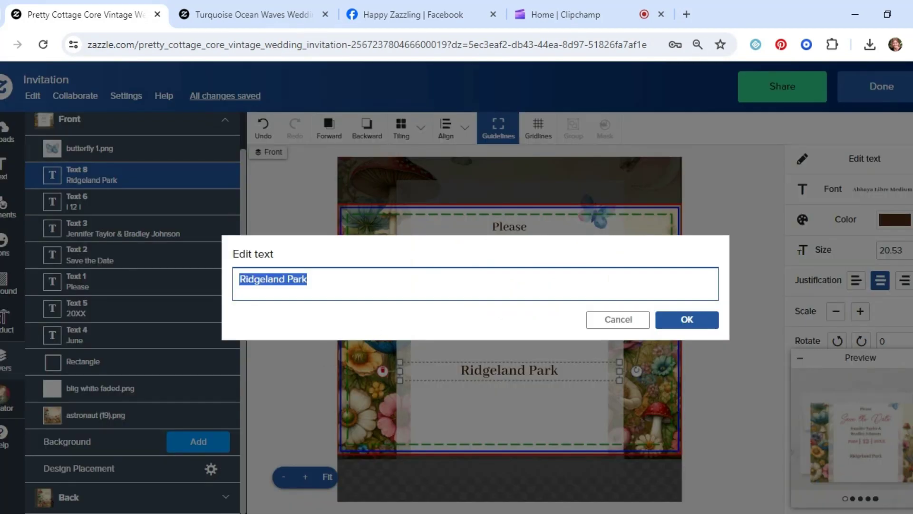
pyautogui.click(308, 280)
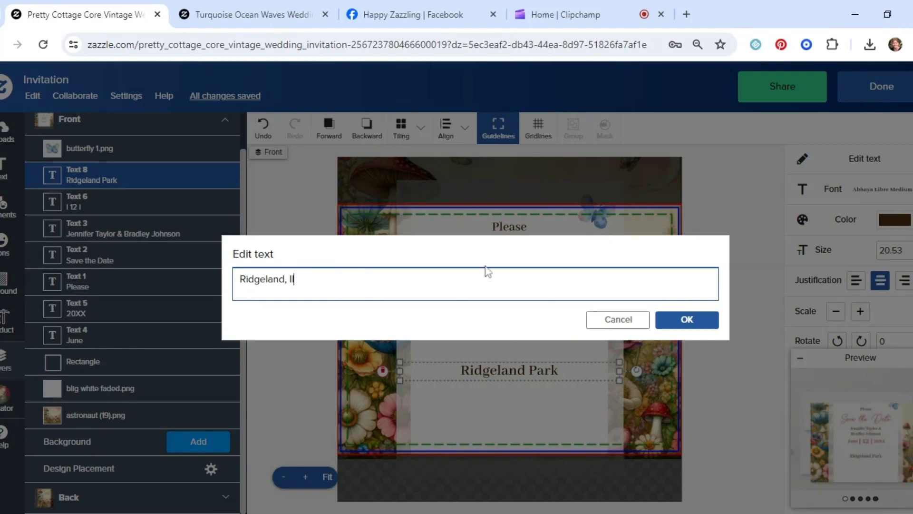
pyautogui.click(692, 308)
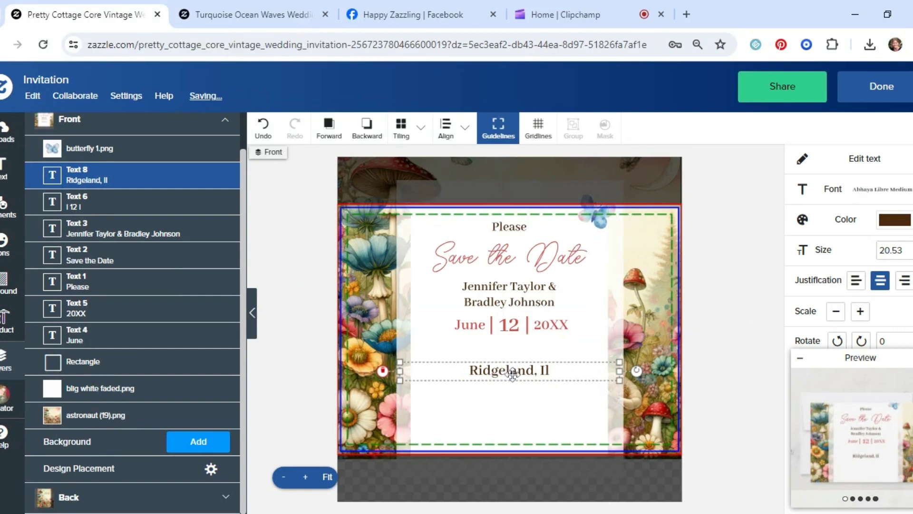
# Move the "Ridgeland, Il" line down near the card's lower edge and shift the June, 12 and 20XX date pieces slightly lower.
pyautogui.moveTo(512, 377); pyautogui.dragTo(512, 410)
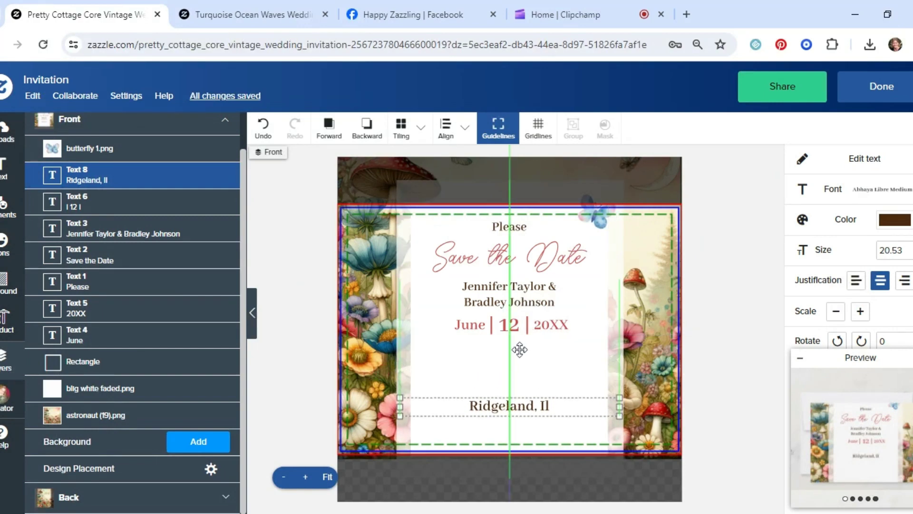
pyautogui.click(519, 335)
pyautogui.click(478, 326)
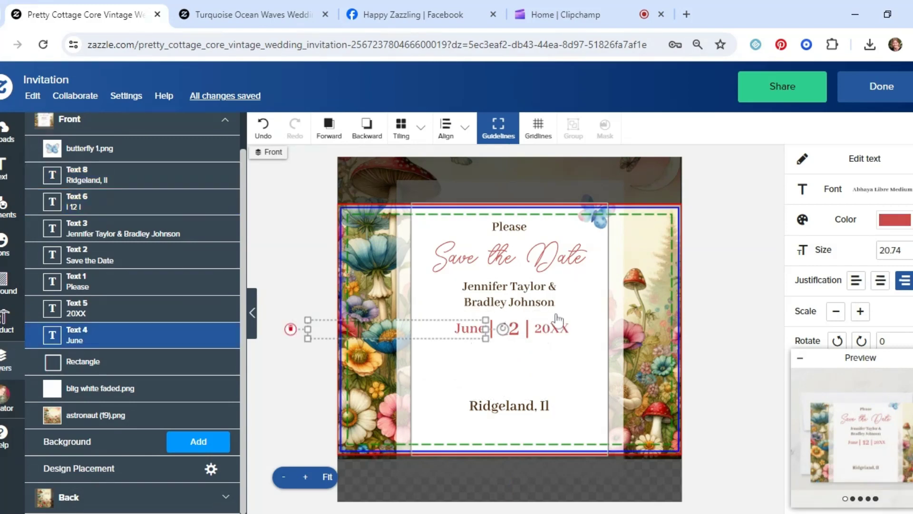
pyautogui.click(516, 408)
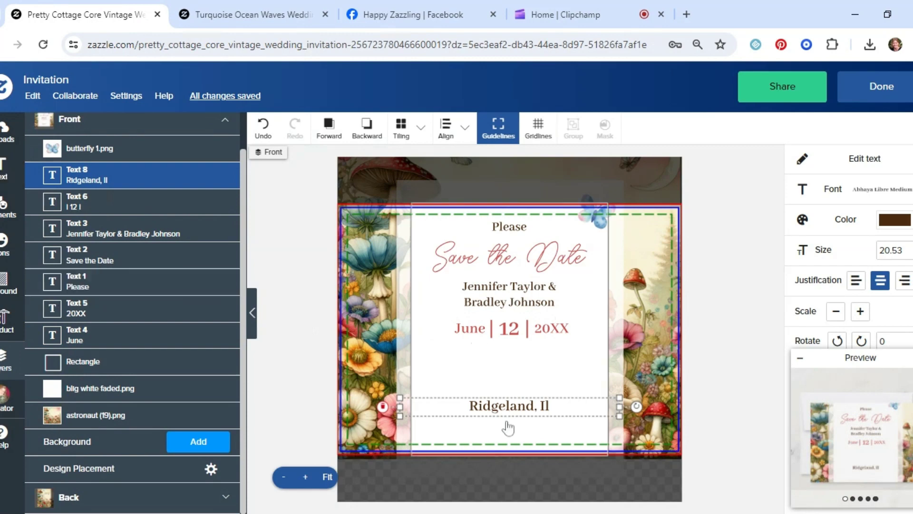
# Add a new text line reading "are Saying I Do" to the card front.
pyautogui.click(3, 170)
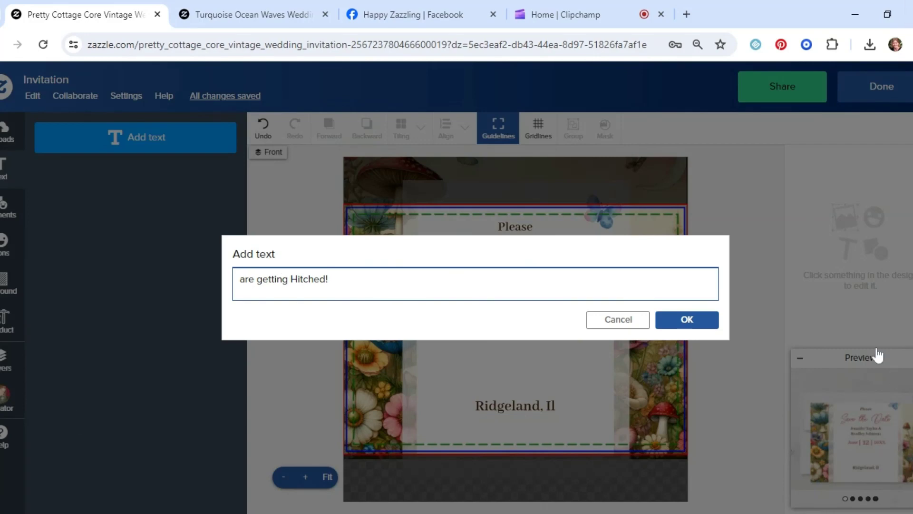
pyautogui.hotkey('ctrl', 'a')
pyautogui.write('a')
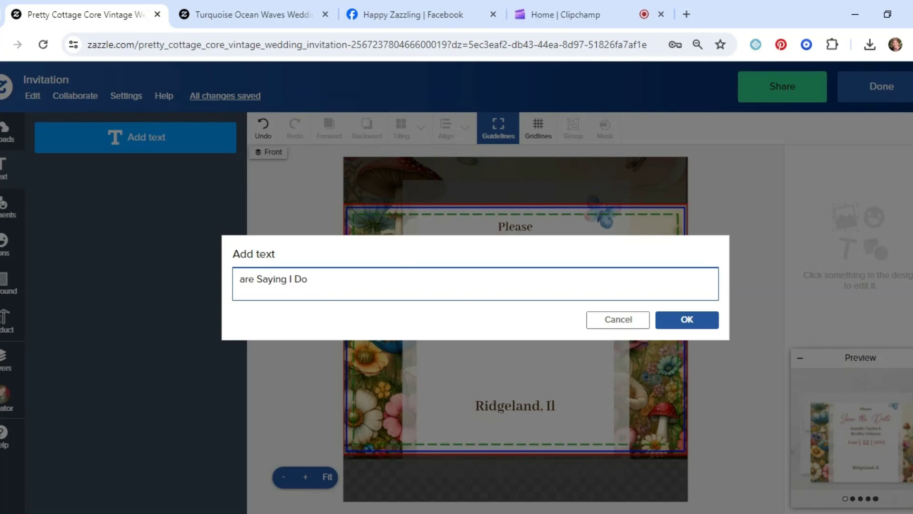
pyautogui.click(678, 303)
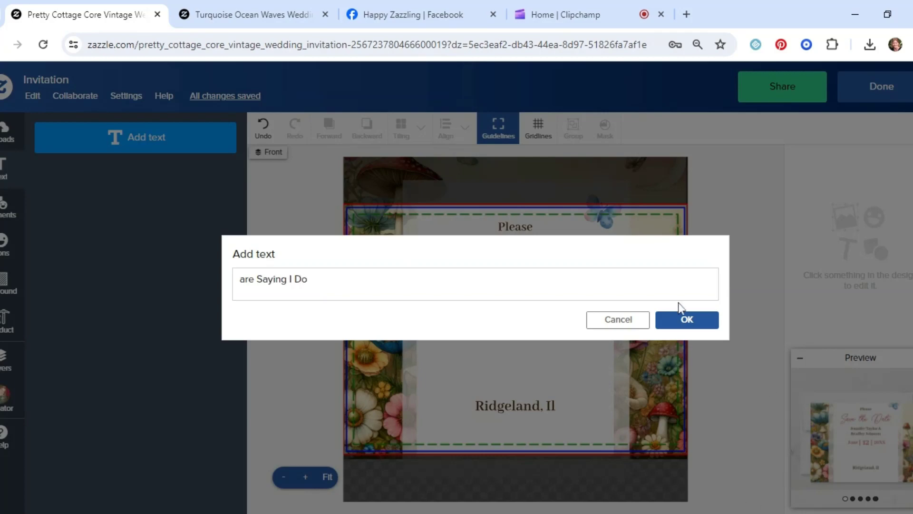
pyautogui.press('Return')
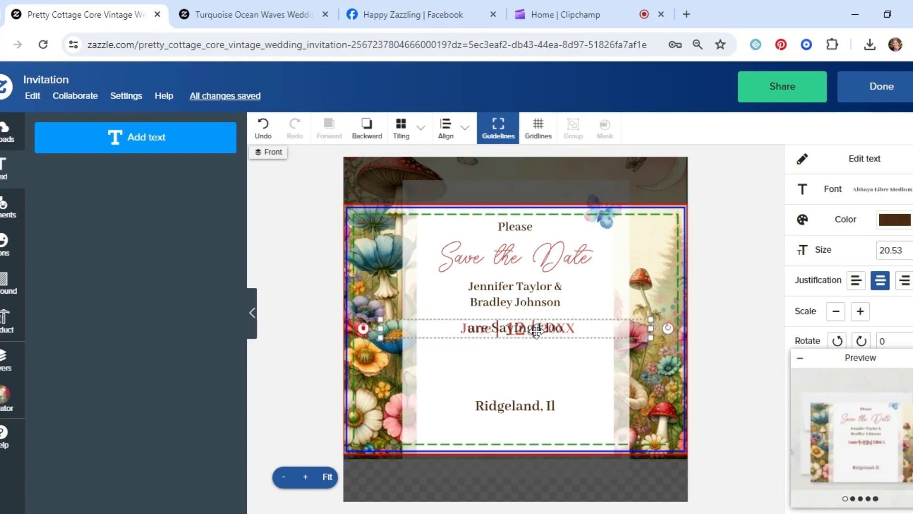
# Move the "20XX" and "12" date pieces down to just above the "Ridgeland, Il" line and centre the "12" horizontally on the card.
pyautogui.moveTo(536, 328); pyautogui.dragTo(551, 384)
pyautogui.click(552, 339)
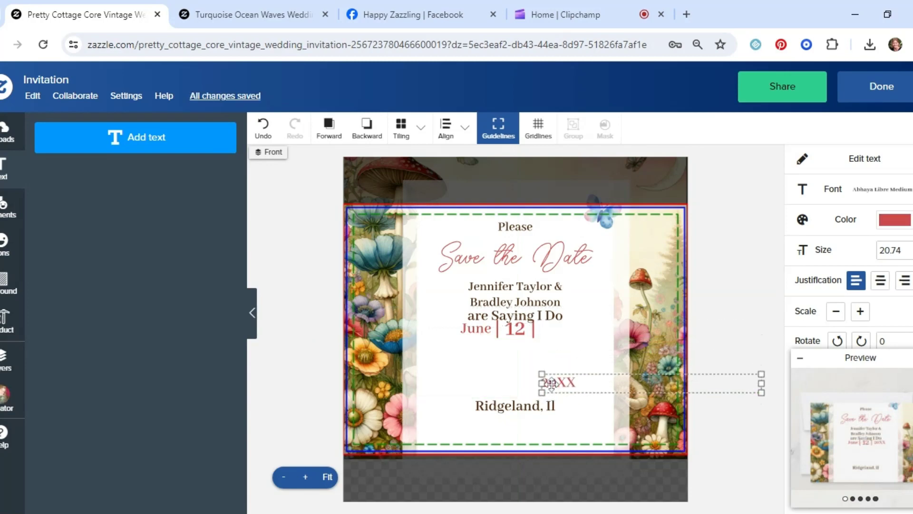
pyautogui.click(520, 329)
pyautogui.moveTo(520, 330); pyautogui.dragTo(517, 383)
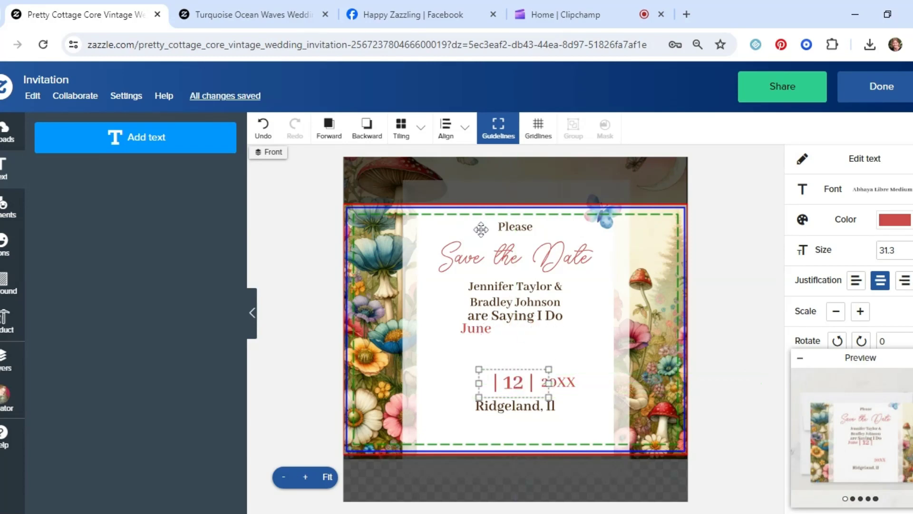
pyautogui.click(445, 128)
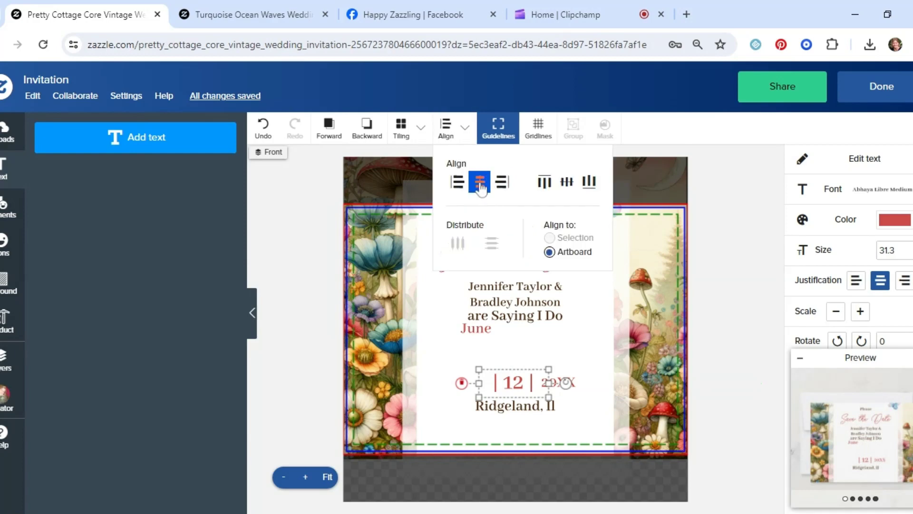
pyautogui.click(521, 346)
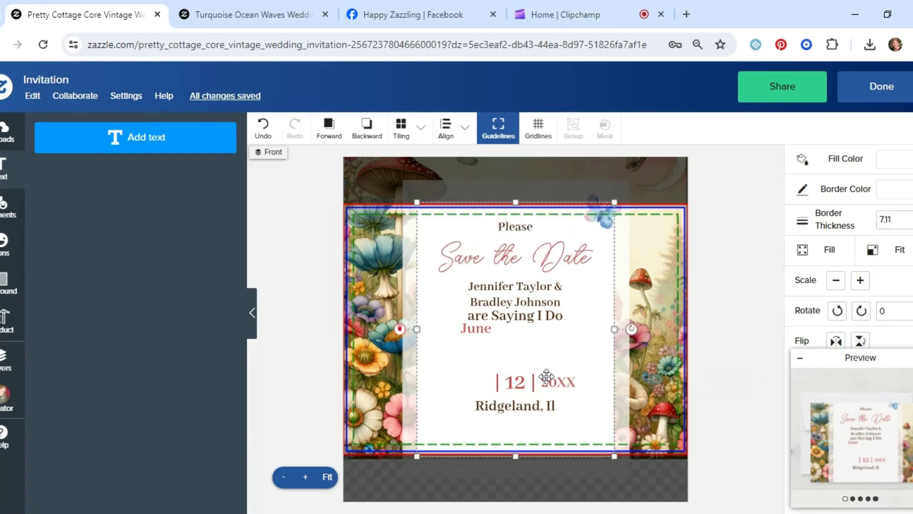
pyautogui.click(560, 381)
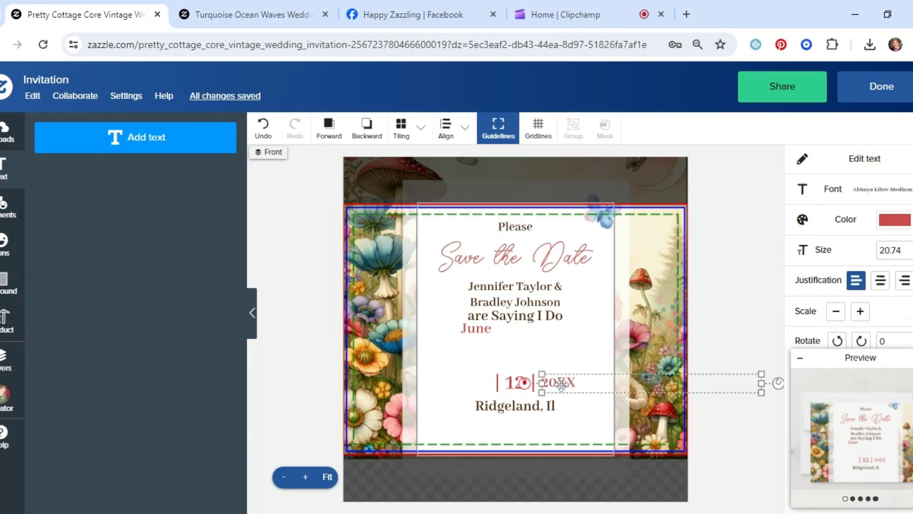
pyautogui.moveTo(561, 383); pyautogui.dragTo(561, 383)
# Move the "June" text down beside the "12" so that it lines up with the other date pieces.
pyautogui.click(465, 321)
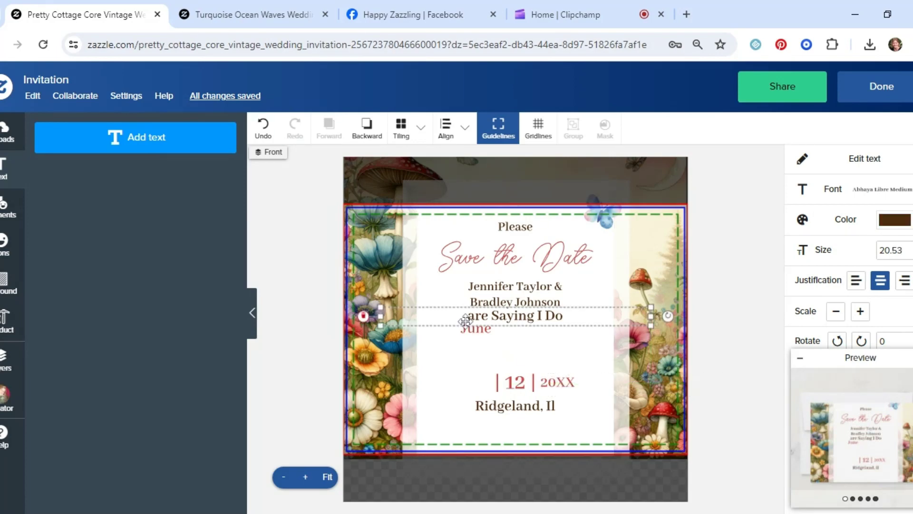
pyautogui.click(467, 326)
pyautogui.moveTo(468, 327); pyautogui.dragTo(463, 384)
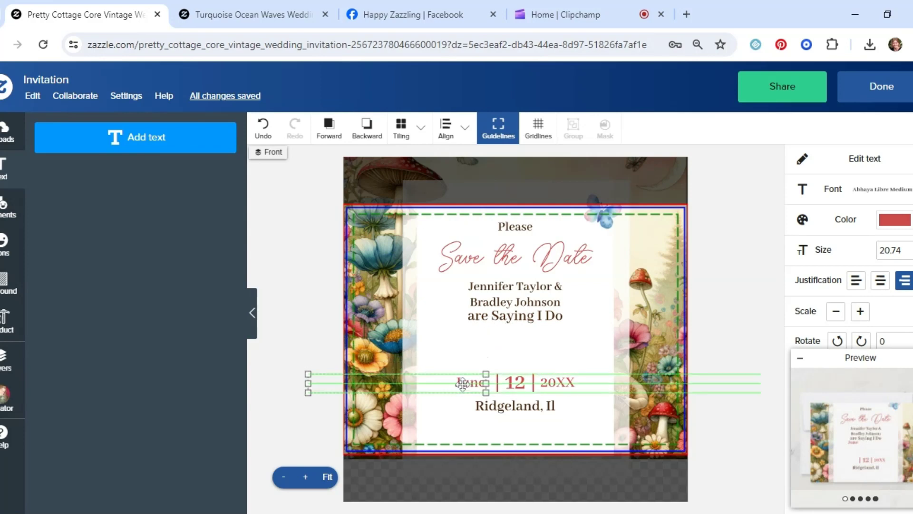
pyautogui.click(539, 331)
pyautogui.click(463, 381)
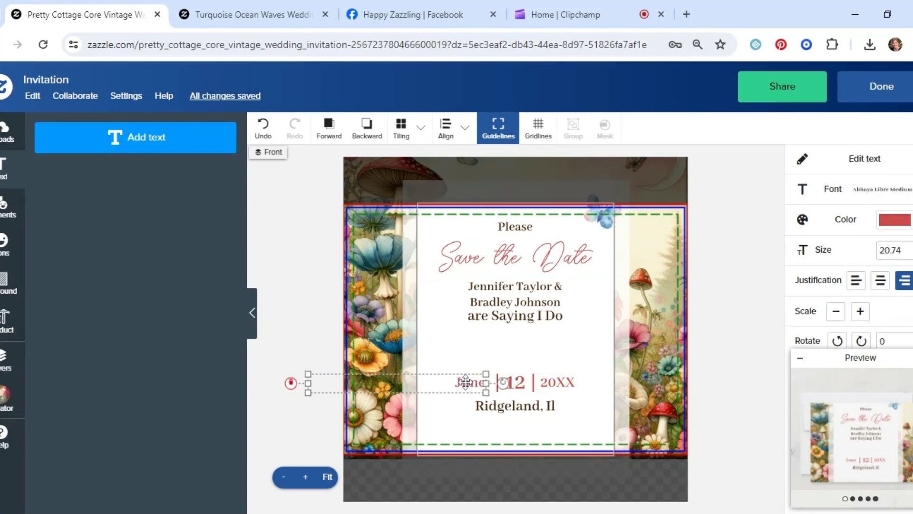
pyautogui.click(505, 360)
pyautogui.moveTo(471, 383); pyautogui.dragTo(472, 383)
pyautogui.click(574, 337)
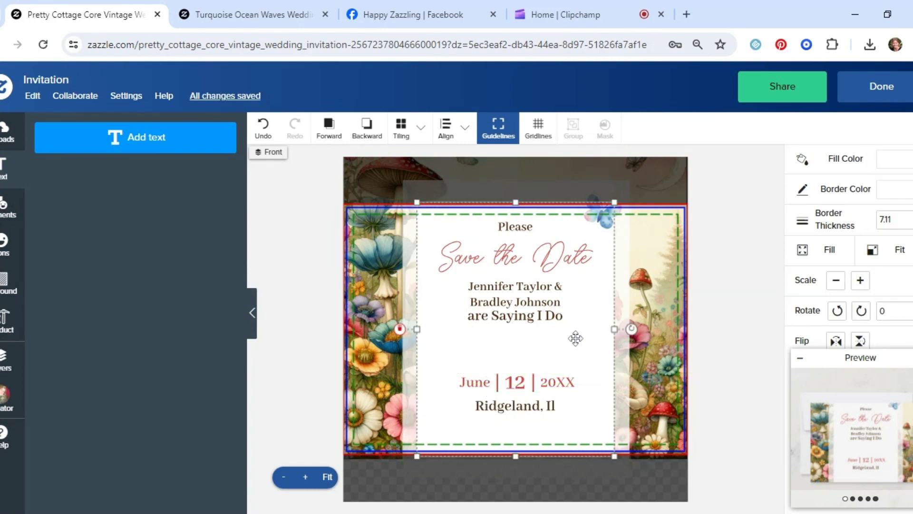
# Place the "are Saying I Do" line centred just above the date and move the couple's names down directly above it.
pyautogui.moveTo(504, 315); pyautogui.dragTo(501, 360)
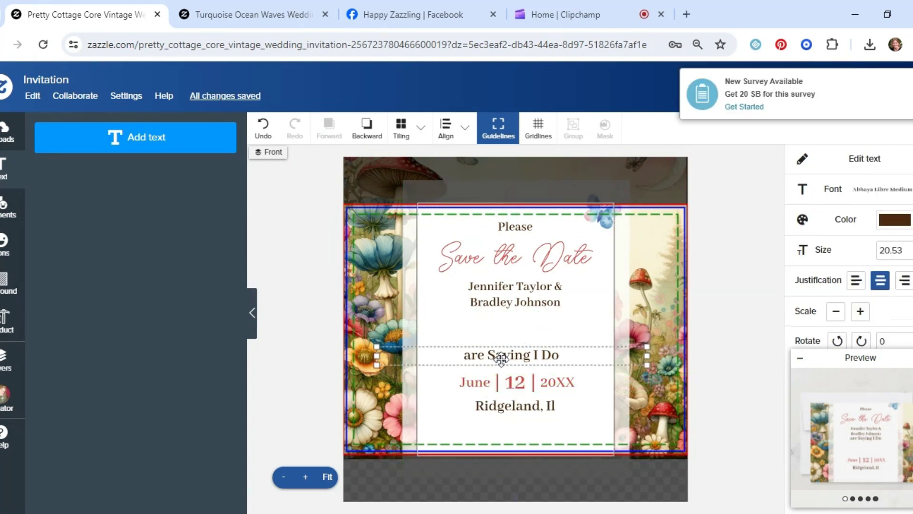
pyautogui.click(446, 128)
pyautogui.click(479, 182)
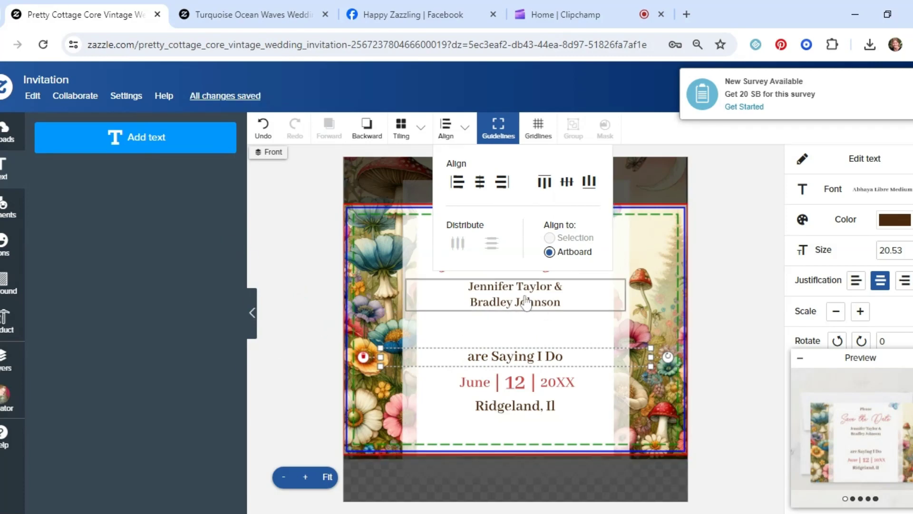
pyautogui.moveTo(526, 303); pyautogui.dragTo(526, 329)
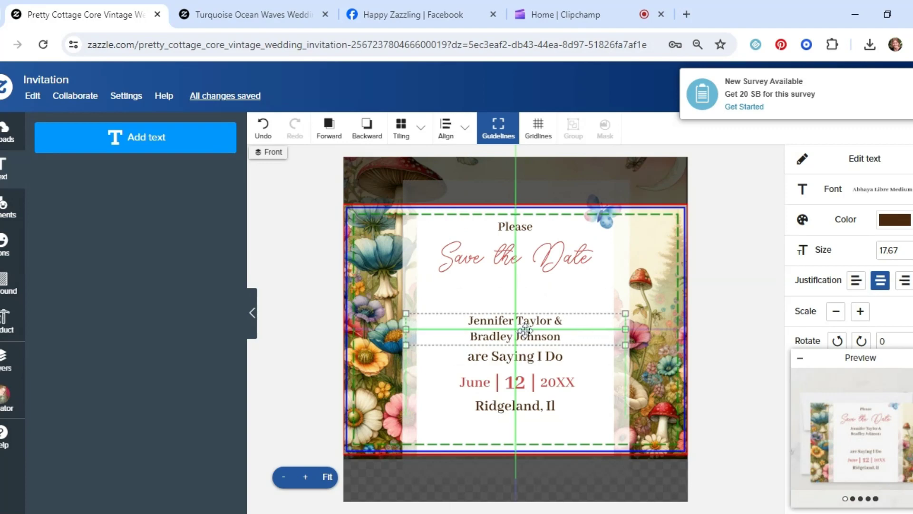
# Move the "Save the Date" heading and the "Please" line down above the couple's names and enlarge the heading slightly.
pyautogui.click(512, 272)
pyautogui.moveTo(512, 273)
pyautogui.mouseDown()
pyautogui.moveTo(511, 298)
pyautogui.moveTo(507, 272)
pyautogui.mouseUp()
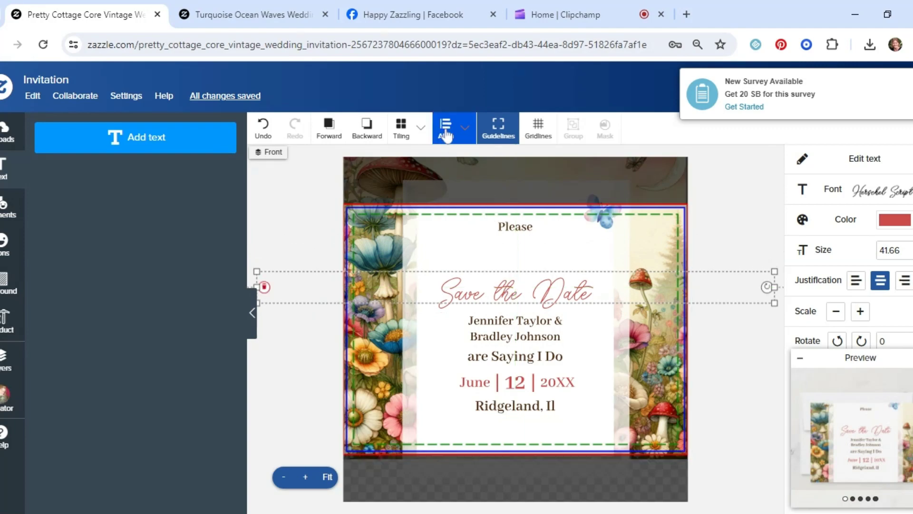
pyautogui.click(446, 133)
pyautogui.click(529, 238)
pyautogui.moveTo(529, 240); pyautogui.dragTo(529, 275)
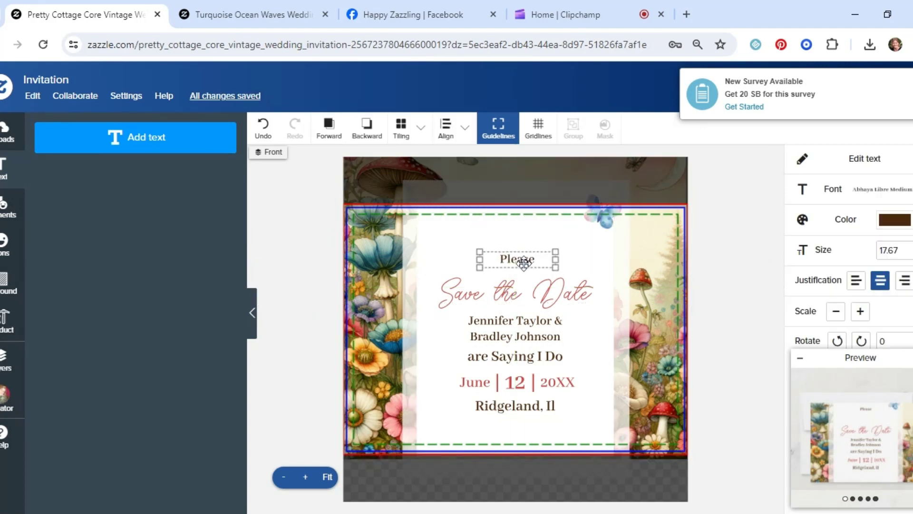
pyautogui.click(701, 214)
pyautogui.click(575, 284)
# Recolour the "are Saying I Do" line red and set its font to Herschel Script.
pyautogui.click(518, 357)
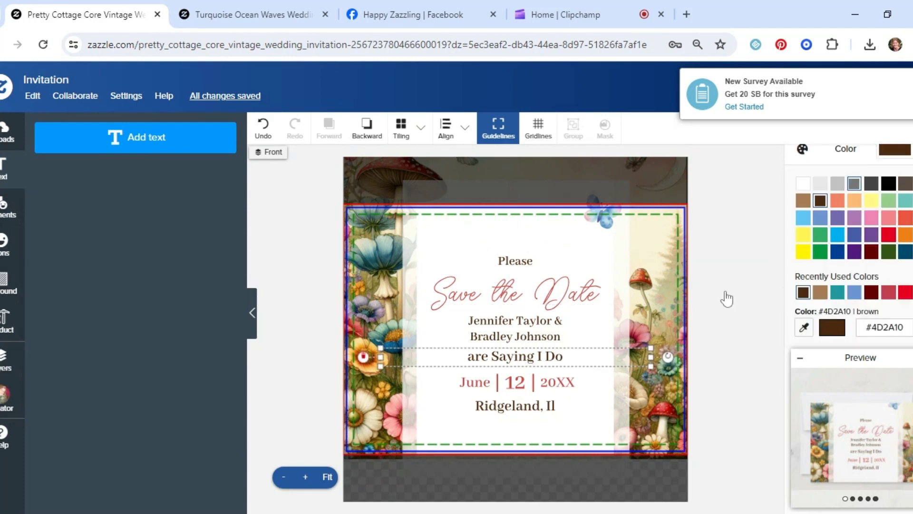
pyautogui.click(865, 193)
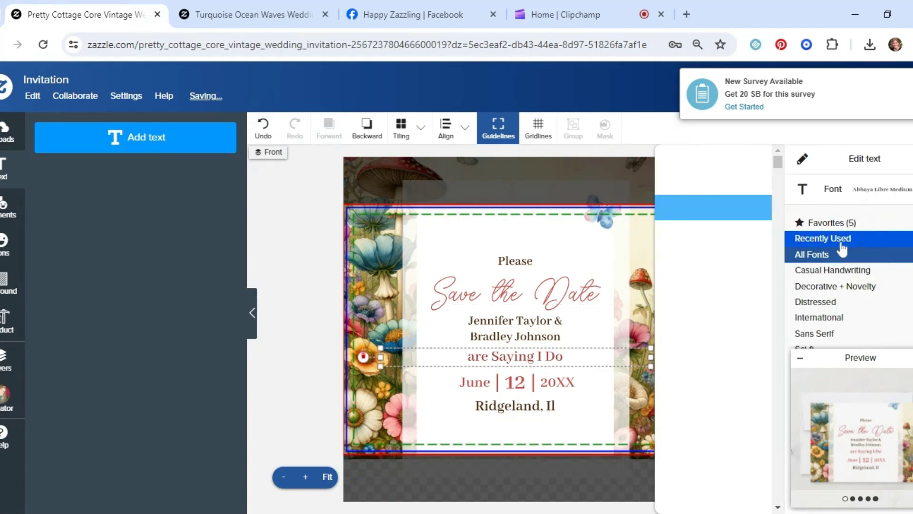
pyautogui.click(849, 237)
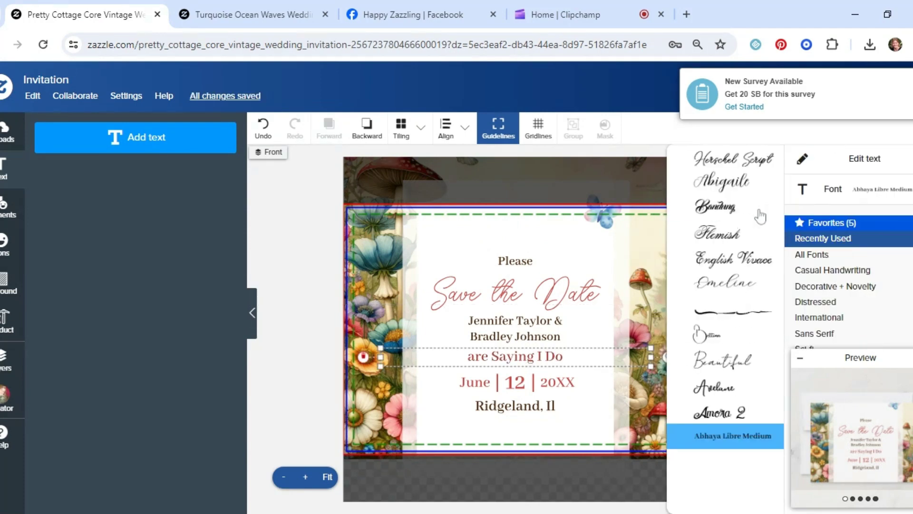
pyautogui.click(742, 163)
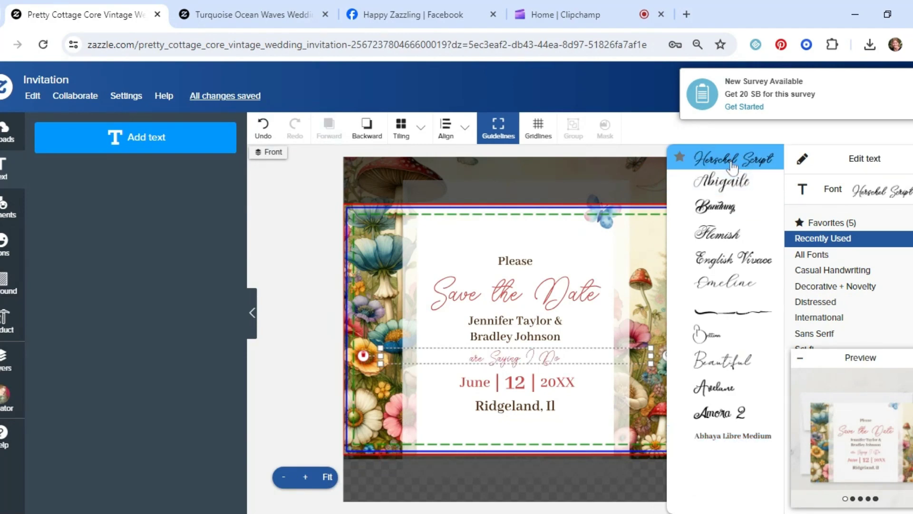
# Scale the "are Saying I Do" line up to text size 36.38.
pyautogui.scroll(-5, 857, 275)
pyautogui.click(859, 262)
pyautogui.click(859, 261)
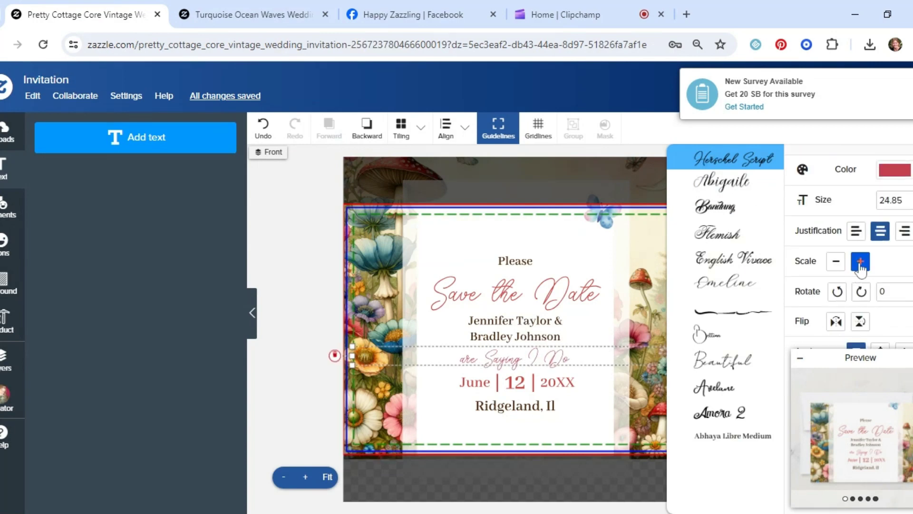
pyautogui.click(860, 262)
pyautogui.click(860, 262)
pyautogui.click(860, 263)
pyautogui.click(601, 435)
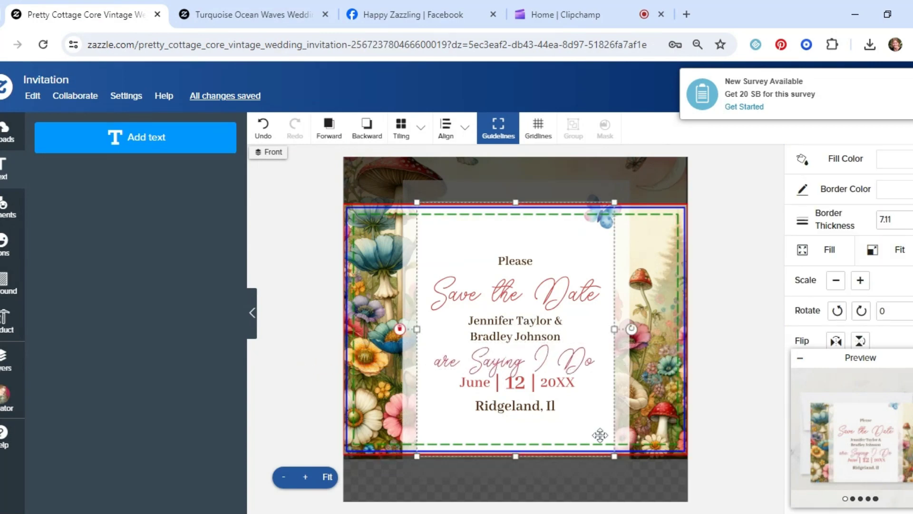
# Shift the "Save the Date" heading, the couple's names and the "are Saying I Do" line slightly up to even out the spacing above the date.
pyautogui.click(553, 355)
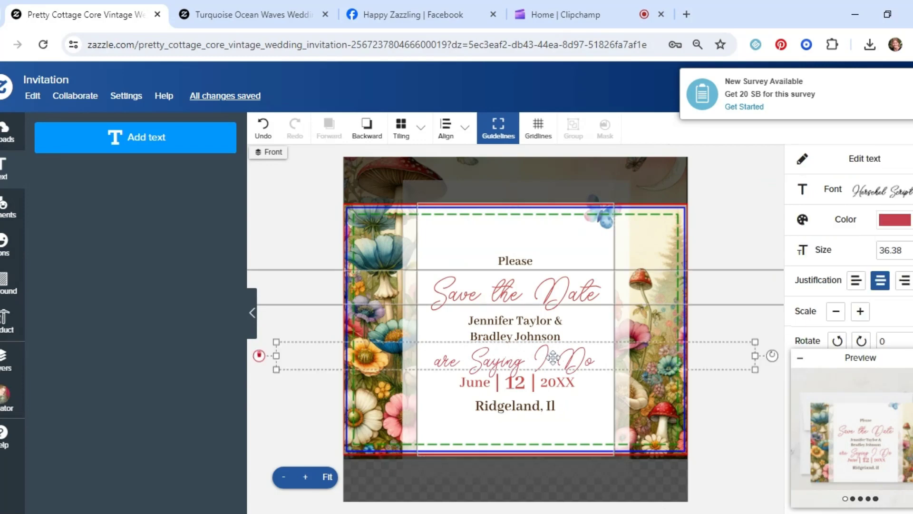
pyautogui.doubleClick(551, 357)
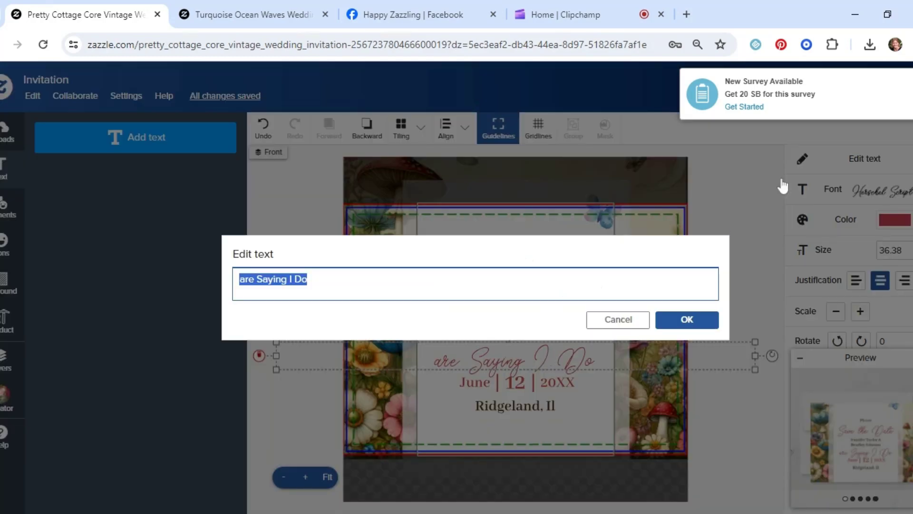
pyautogui.click(782, 185)
pyautogui.moveTo(528, 360); pyautogui.dragTo(546, 286)
pyautogui.click(530, 323)
pyautogui.click(547, 294)
pyautogui.click(528, 265)
pyautogui.click(546, 352)
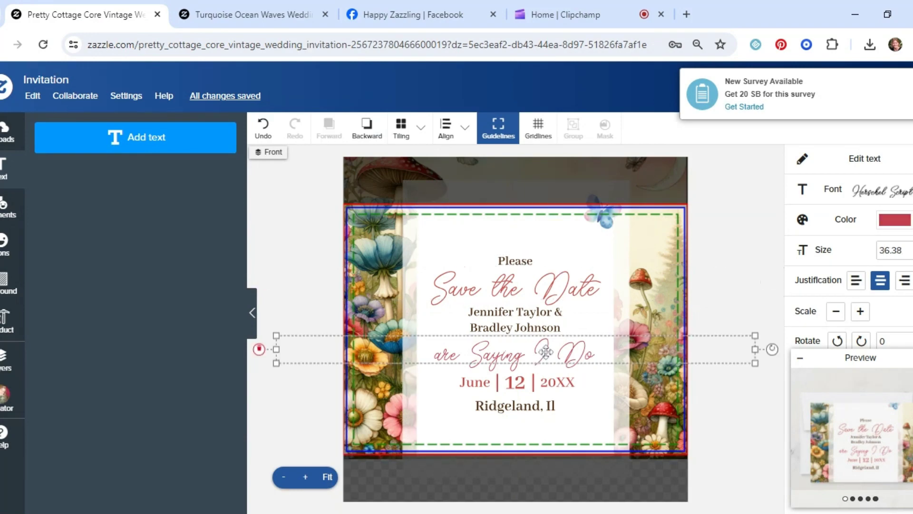
pyautogui.click(765, 316)
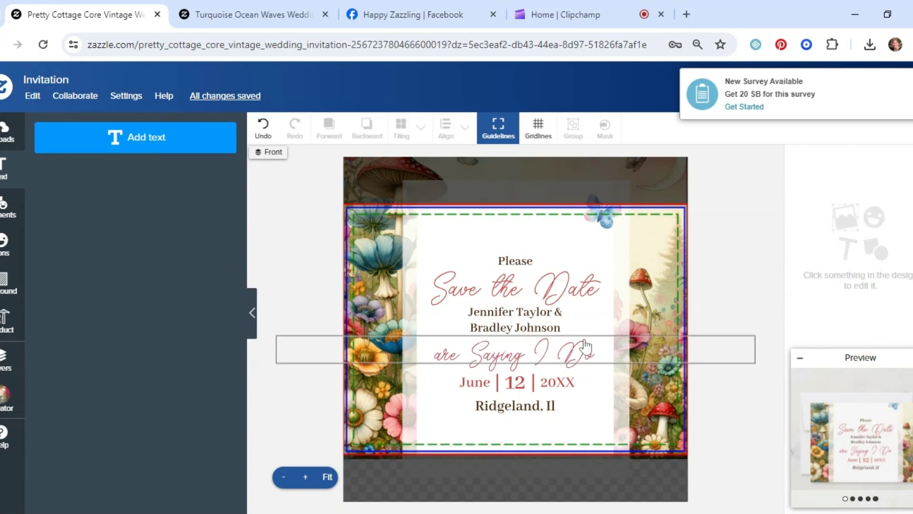
# Move the butterfly inside the white panel's upper-right corner and paste a copy of it.
pyautogui.moveTo(600, 217); pyautogui.dragTo(585, 240)
pyautogui.rightClick(585, 240)
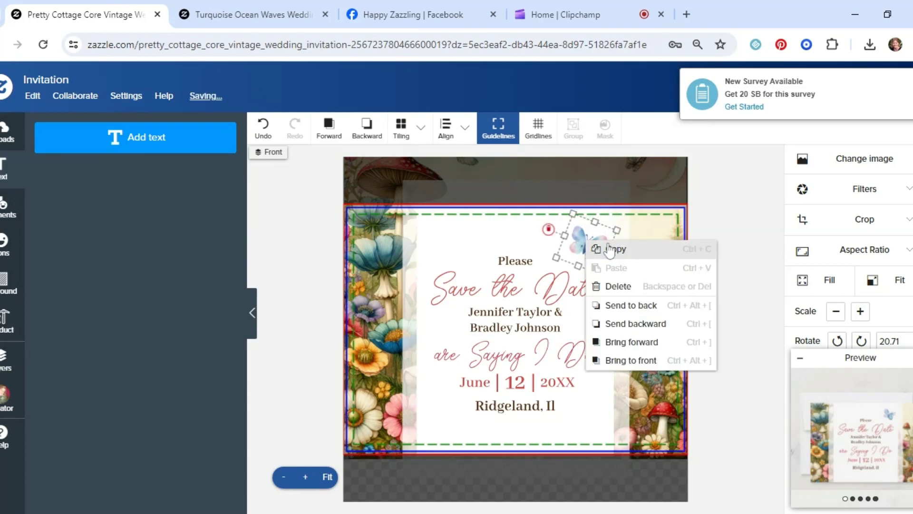
pyautogui.rightClick(463, 221)
pyautogui.click(488, 249)
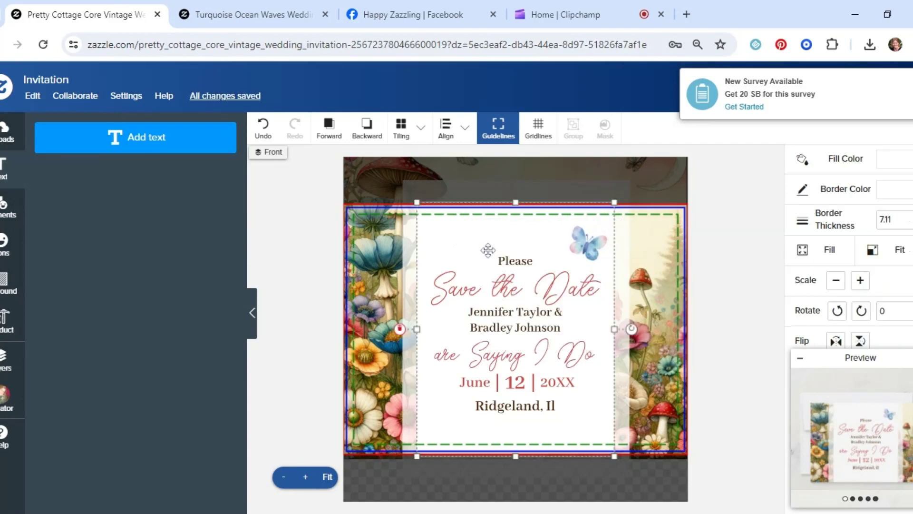
# Place the copied butterfly in the white panel's lower-left corner and rotate it to about -20.2 degrees.
pyautogui.click(600, 261)
pyautogui.moveTo(600, 260); pyautogui.dragTo(435, 423)
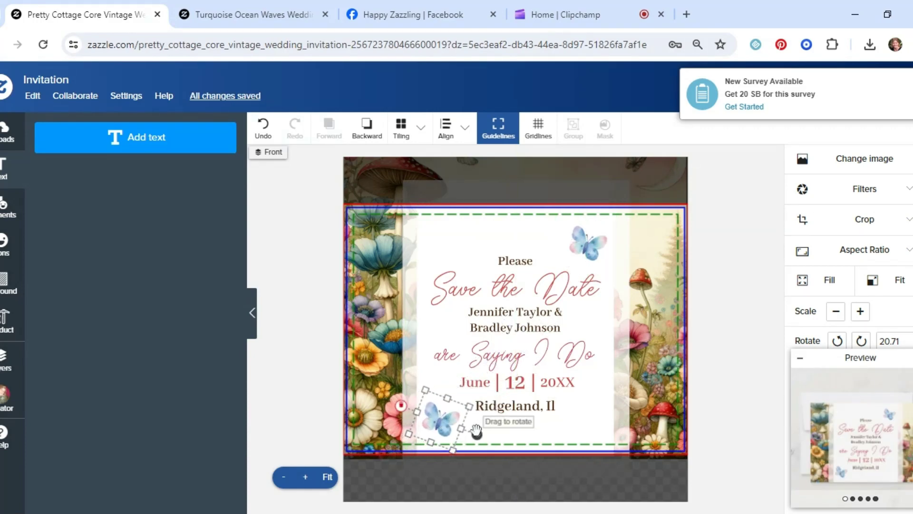
pyautogui.moveTo(475, 433); pyautogui.dragTo(488, 402)
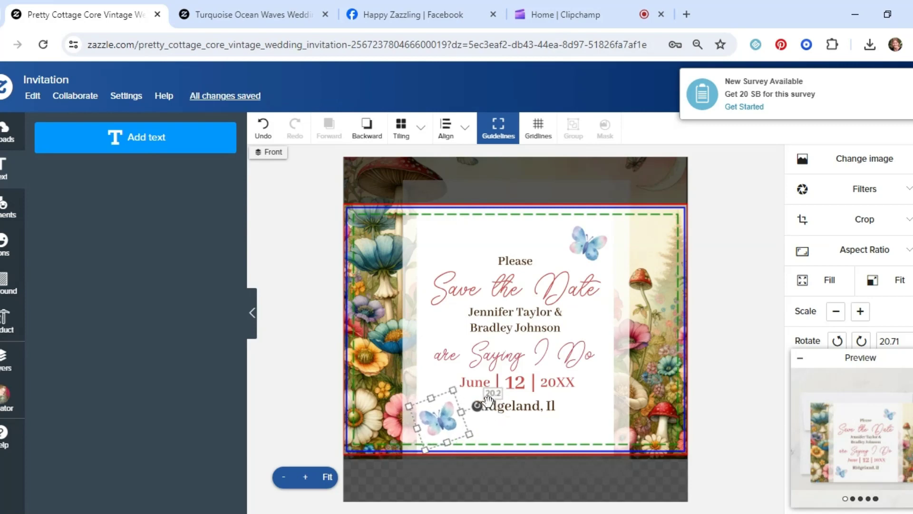
pyautogui.click(735, 280)
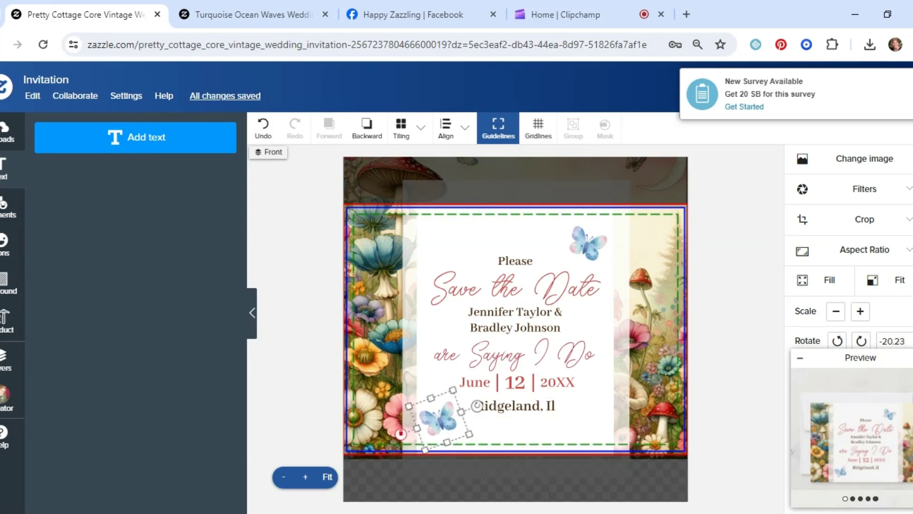
# Recolour the "12", "20XX" and "June" date pieces light blue to match the butterflies.
pyautogui.click(522, 390)
pyautogui.click(894, 219)
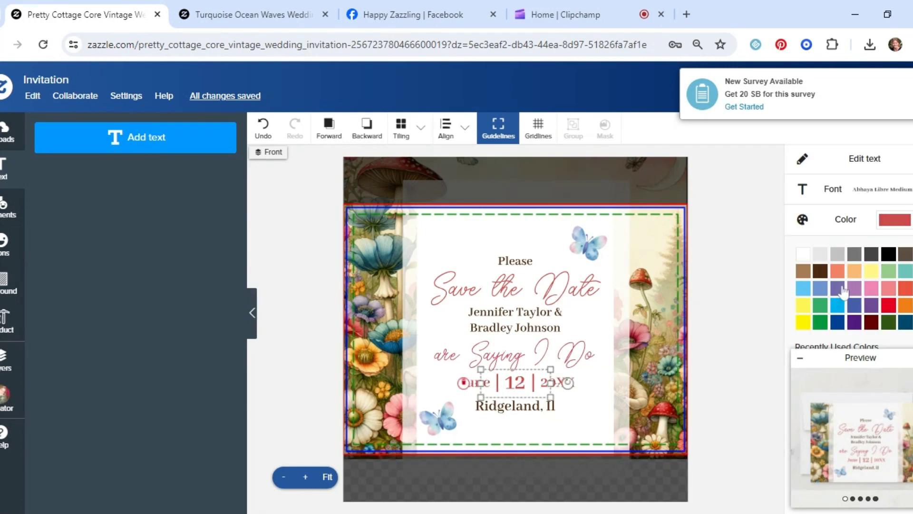
pyautogui.click(819, 289)
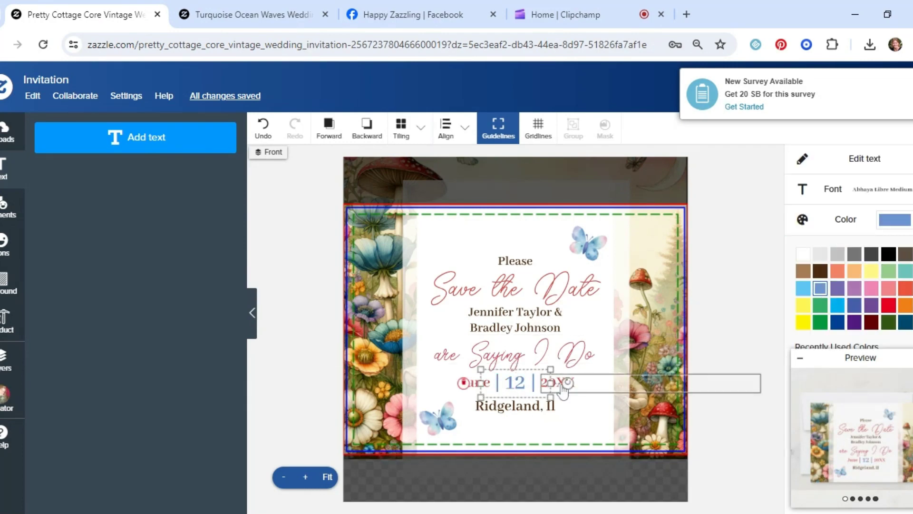
pyautogui.click(594, 383)
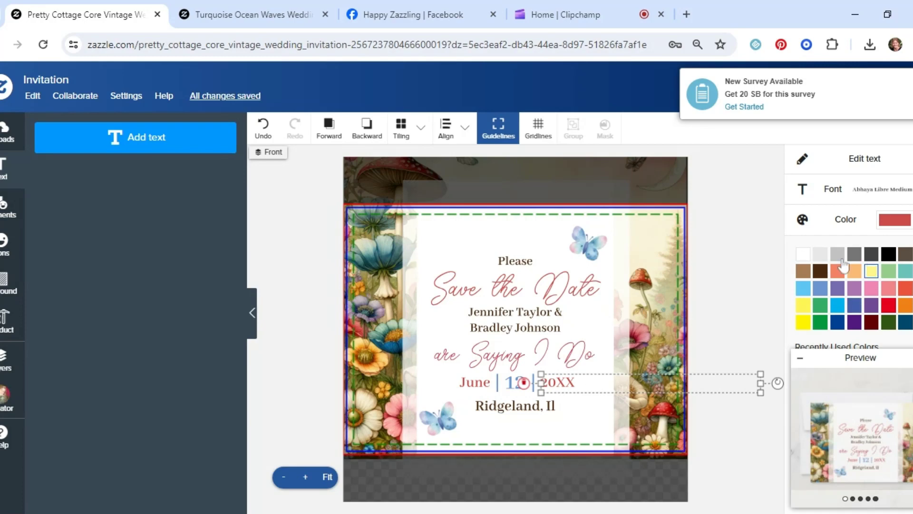
pyautogui.click(819, 289)
pyautogui.click(477, 390)
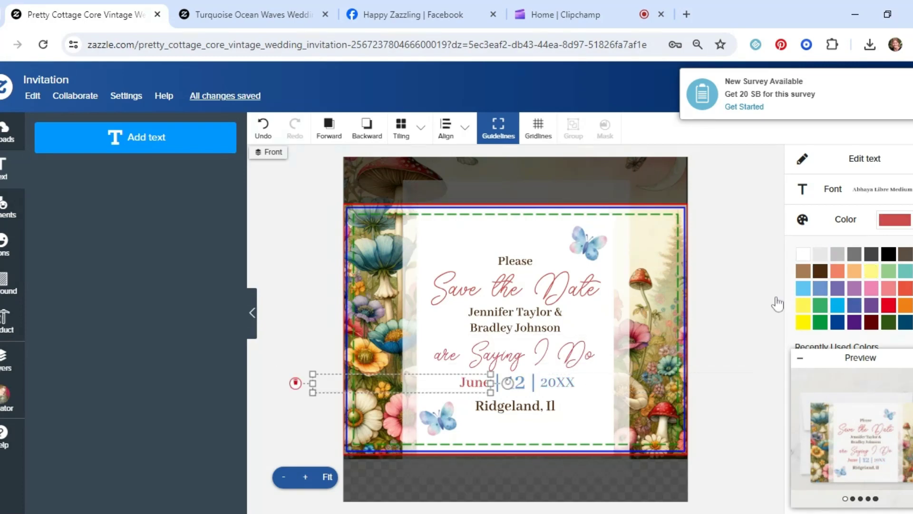
pyautogui.click(819, 289)
# Nudge the "are Saying I Do" line slightly up and centre "Please" horizontally on the artboard.
pyautogui.click(580, 349)
pyautogui.moveTo(580, 350); pyautogui.dragTo(579, 345)
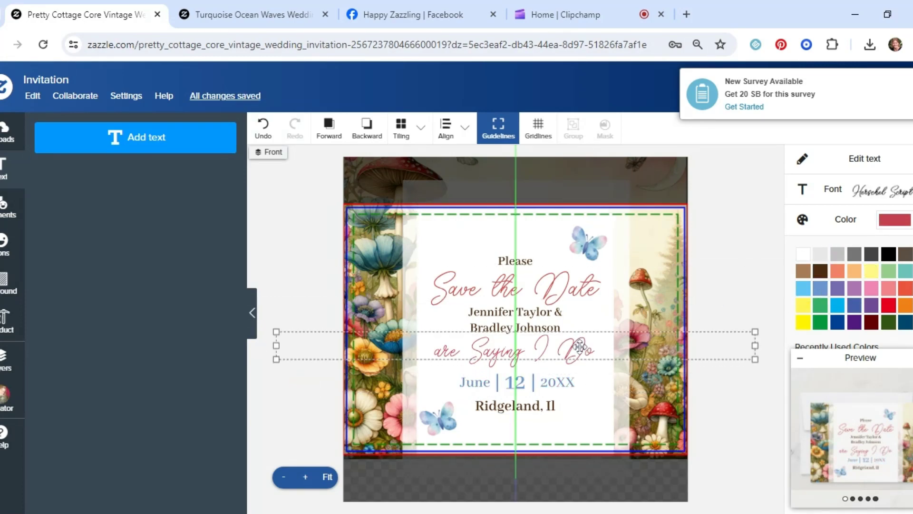
pyautogui.click(515, 261)
pyautogui.click(455, 130)
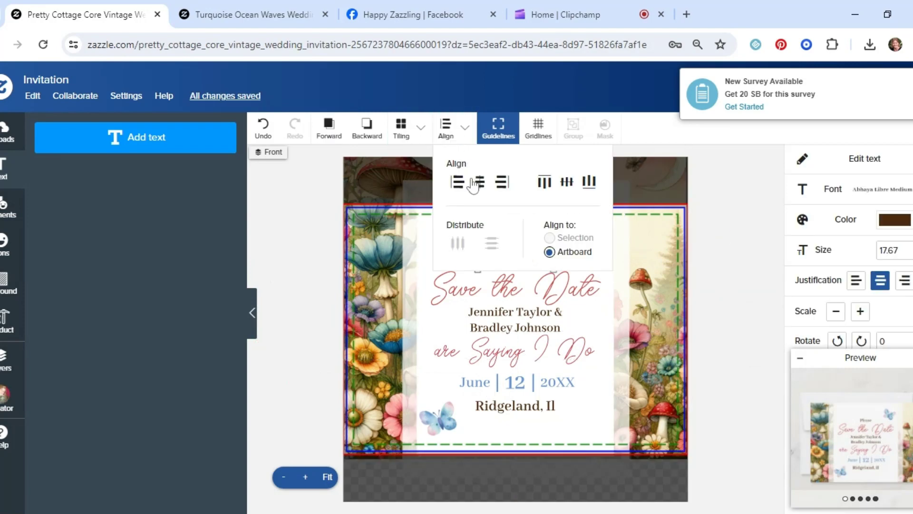
pyautogui.click(480, 182)
# Centre the "Save the Date" heading, the couple's names and the "are Saying I Do" line horizontally on the artboard.
pyautogui.click(515, 292)
pyautogui.click(481, 183)
pyautogui.click(530, 313)
pyautogui.click(450, 131)
pyautogui.click(480, 184)
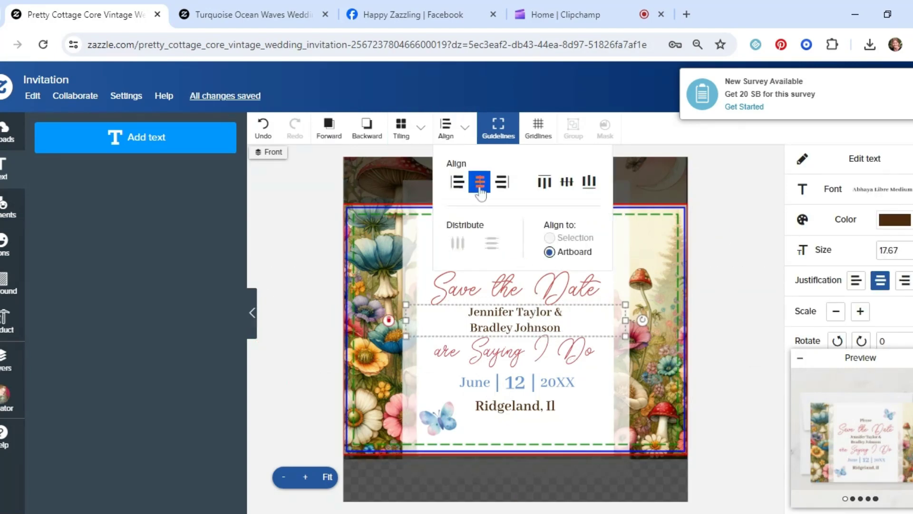
pyautogui.click(516, 348)
pyautogui.click(447, 132)
pyautogui.click(480, 184)
pyautogui.click(533, 348)
pyautogui.click(443, 138)
pyautogui.click(480, 183)
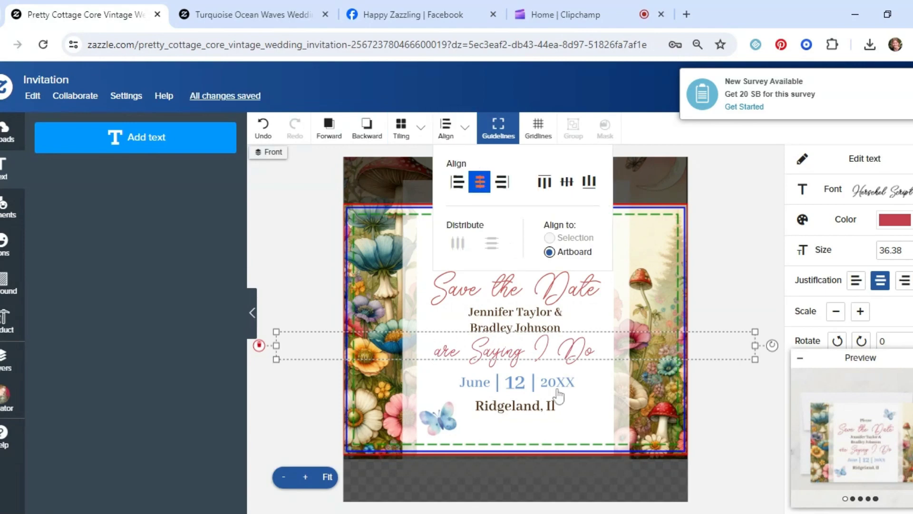
# Centre the "12" date piece and the location line horizontally on the artboard, and nudge "Please" slightly up.
pyautogui.click(518, 378)
pyautogui.click(479, 183)
pyautogui.click(515, 406)
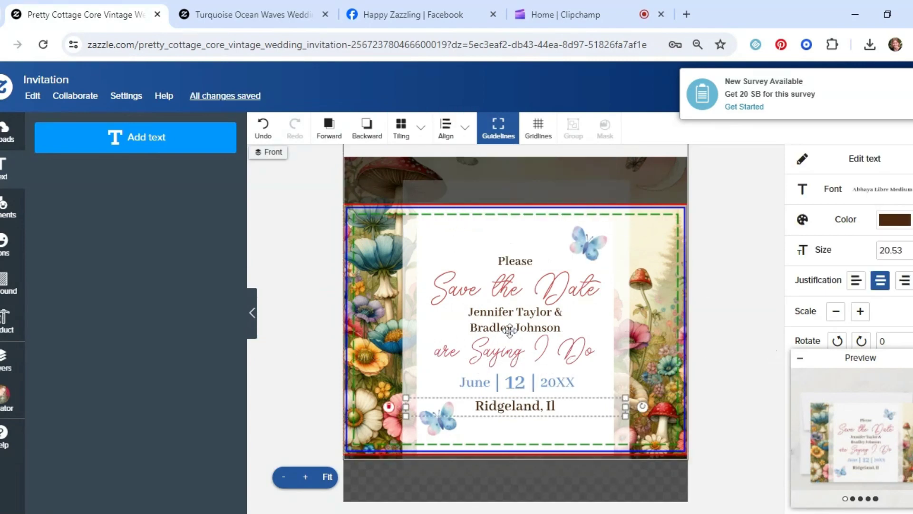
pyautogui.click(450, 128)
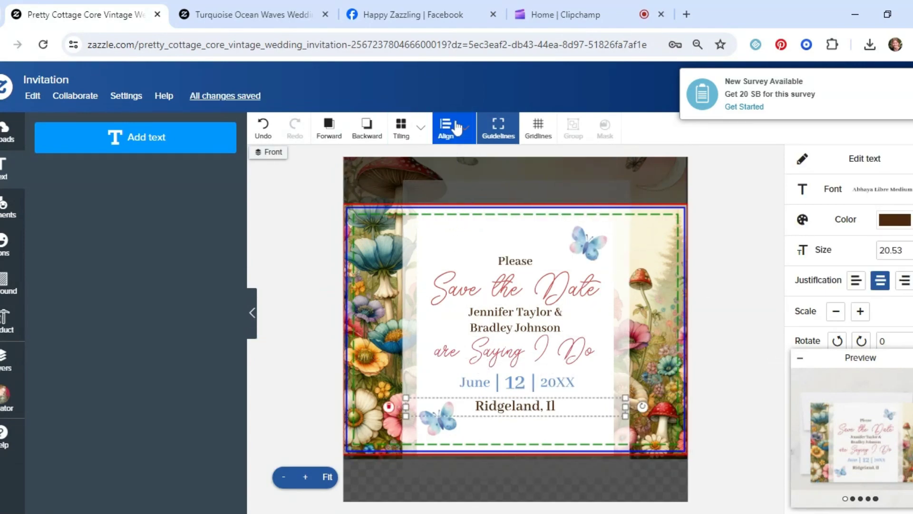
pyautogui.click(761, 246)
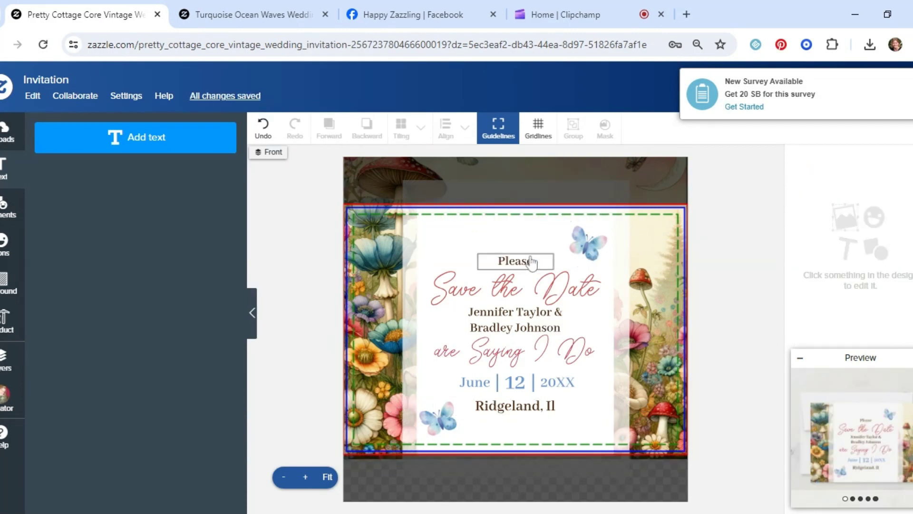
pyautogui.moveTo(527, 265); pyautogui.dragTo(525, 252)
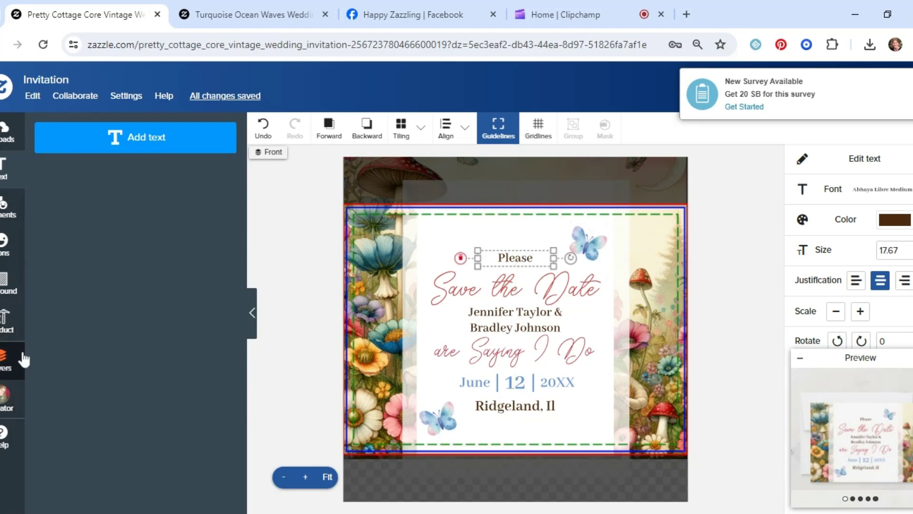
# Switch the card's back design to horizontal placement and resize and position the floral background image to cover it.
pyautogui.click(7, 360)
pyautogui.scroll(-2, 122, 456)
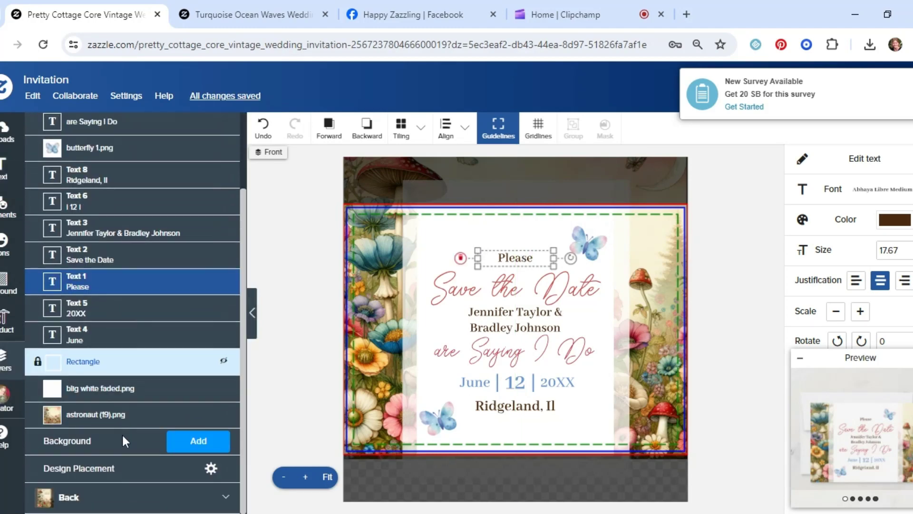
pyautogui.click(111, 500)
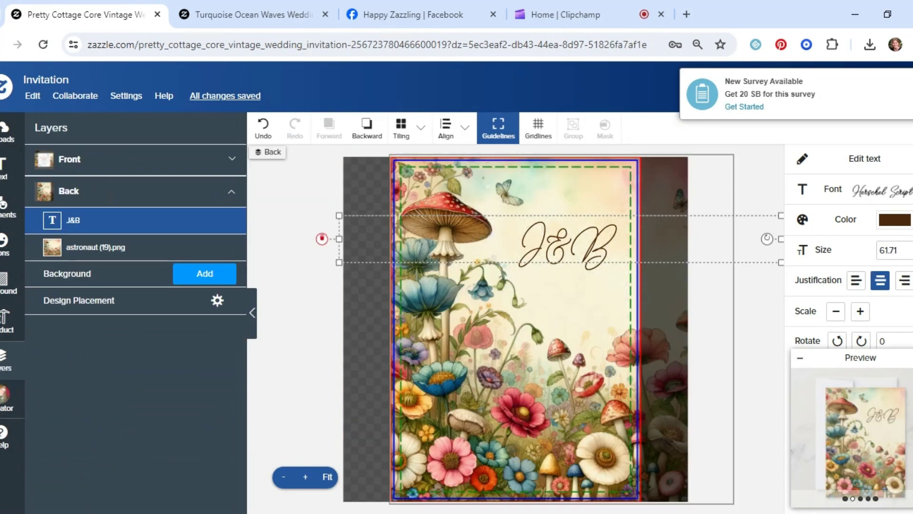
pyautogui.click(217, 300)
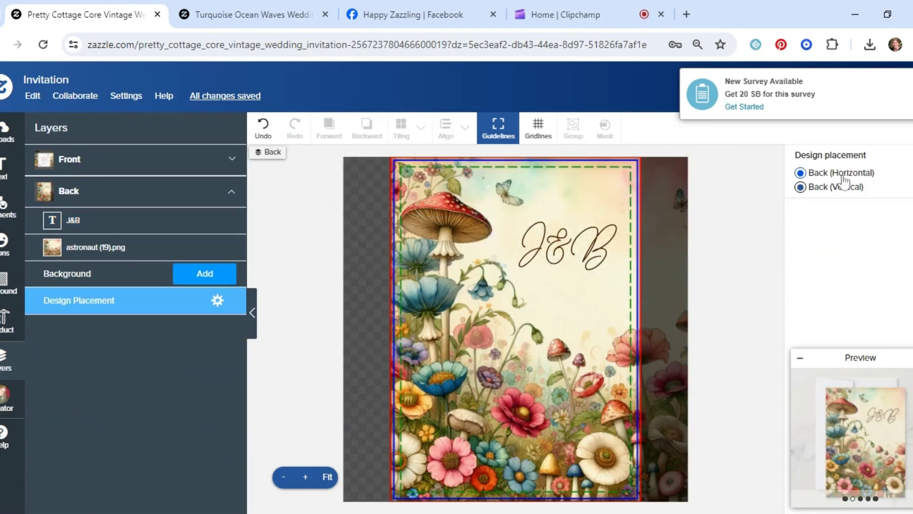
pyautogui.click(800, 173)
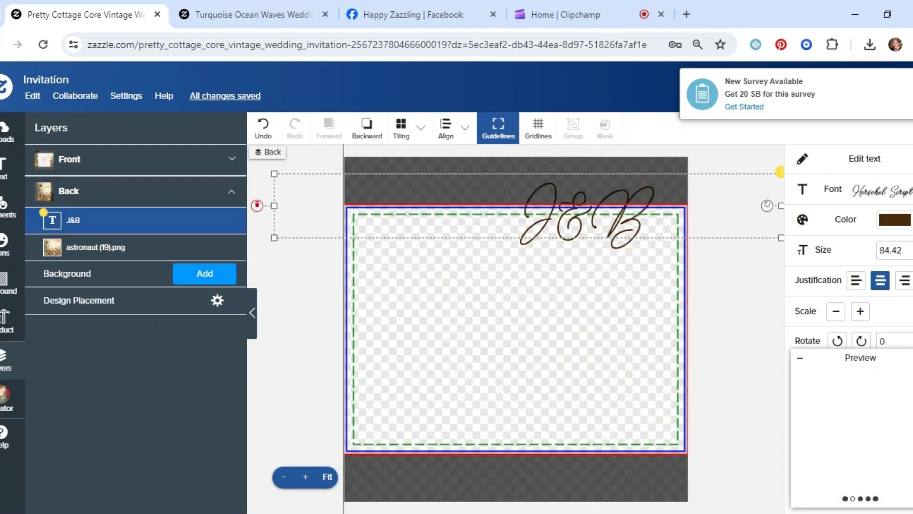
pyautogui.click(524, 338)
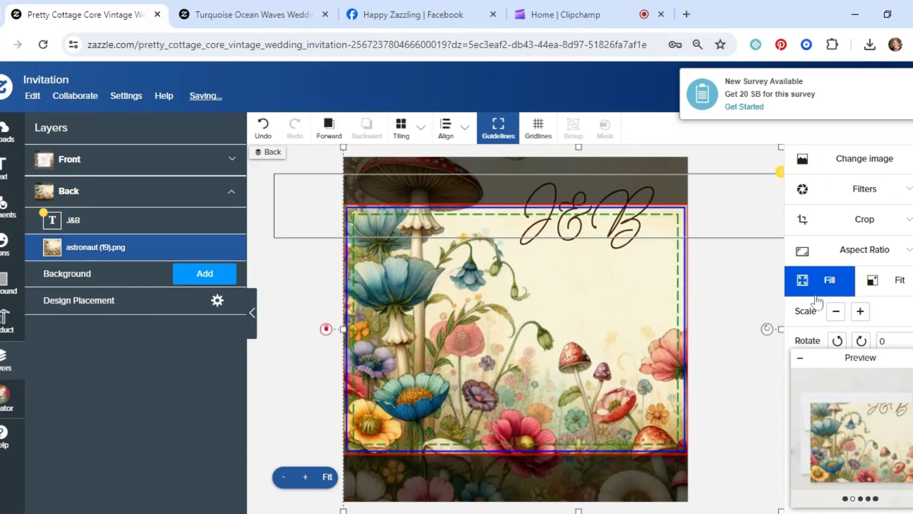
pyautogui.moveTo(505, 406); pyautogui.dragTo(504, 426)
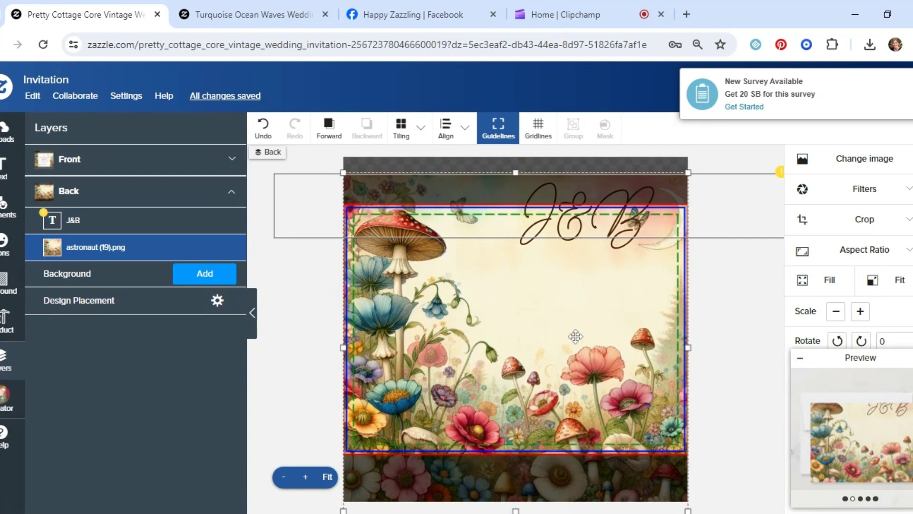
# Move the "J&B" monogram on the back down into the open cream area and scale it down to size 44.87.
pyautogui.click(598, 233)
pyautogui.moveTo(593, 230); pyautogui.dragTo(585, 293)
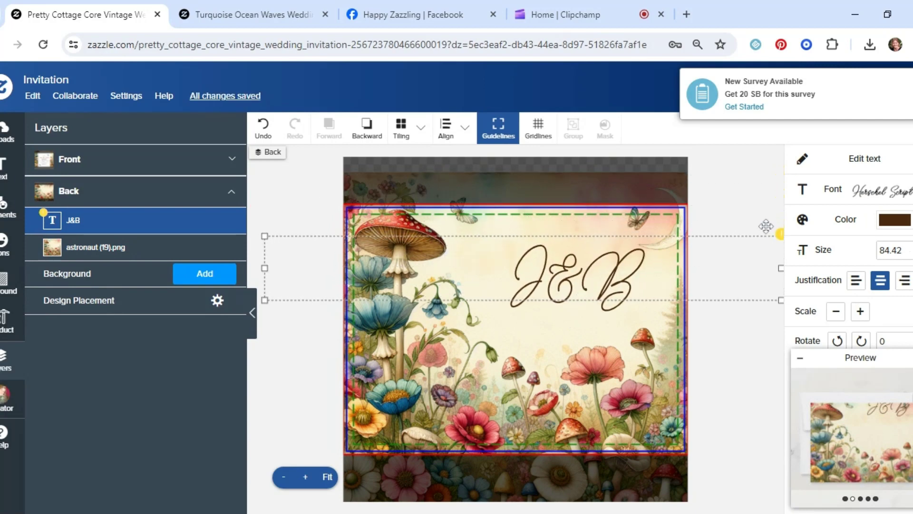
pyautogui.click(836, 313)
pyautogui.click(835, 313)
pyautogui.click(836, 313)
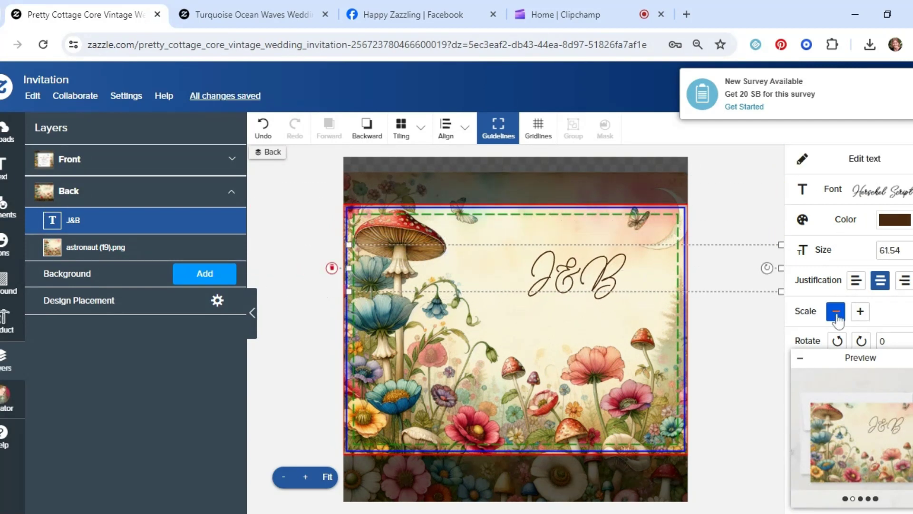
pyautogui.click(836, 313)
pyautogui.click(836, 313)
pyautogui.click(836, 313)
# Replace the monogram text with "We're", "Getting" and "Married!" on three lines and shift it up within the cream area.
pyautogui.click(843, 176)
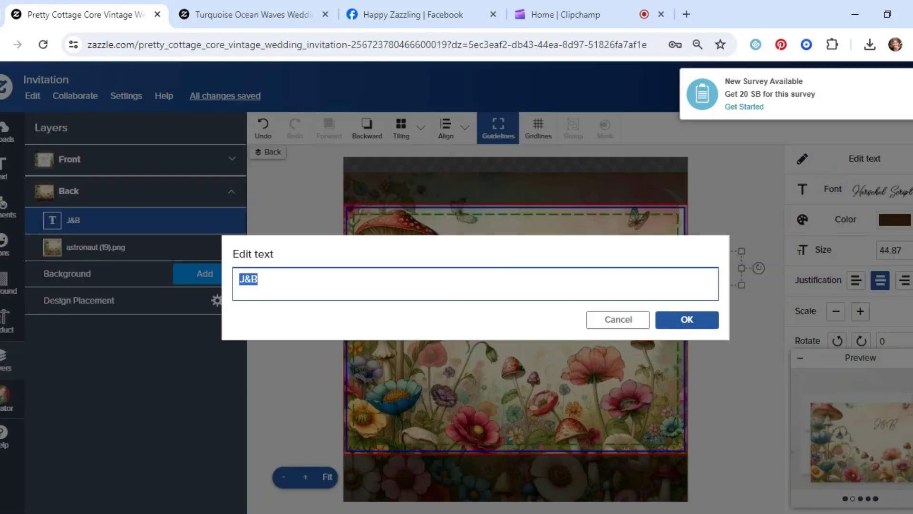
pyautogui.write("we're")
pyautogui.press('Return')
pyautogui.write('G')
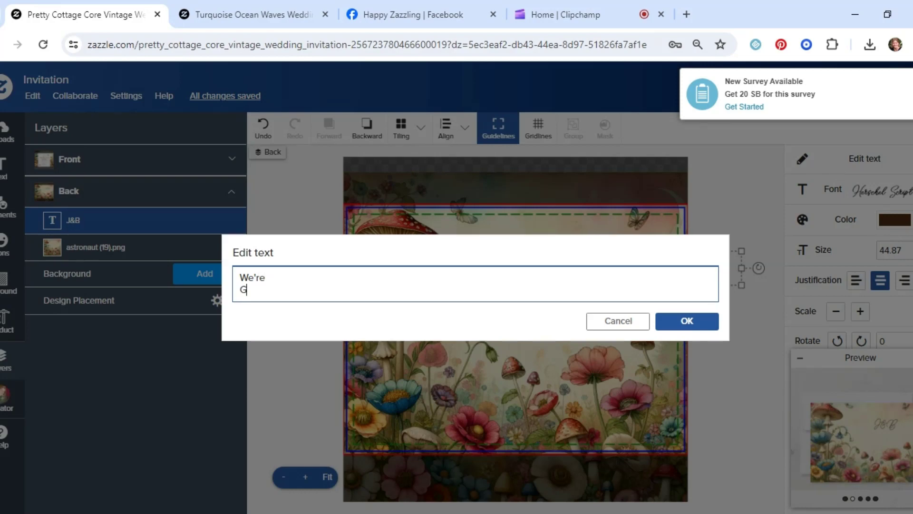
pyautogui.write('etting')
pyautogui.press('Return')
pyautogui.write('Married!')
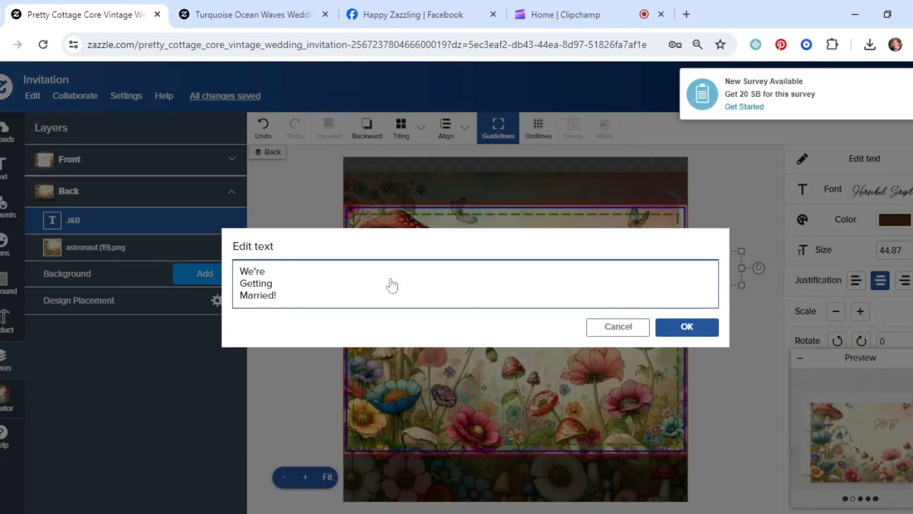
pyautogui.click(687, 326)
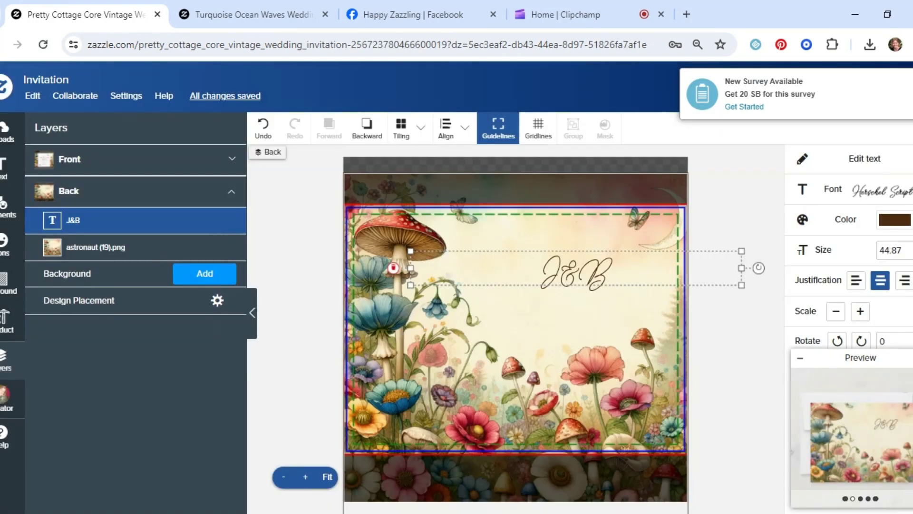
pyautogui.moveTo(565, 285); pyautogui.dragTo(553, 251)
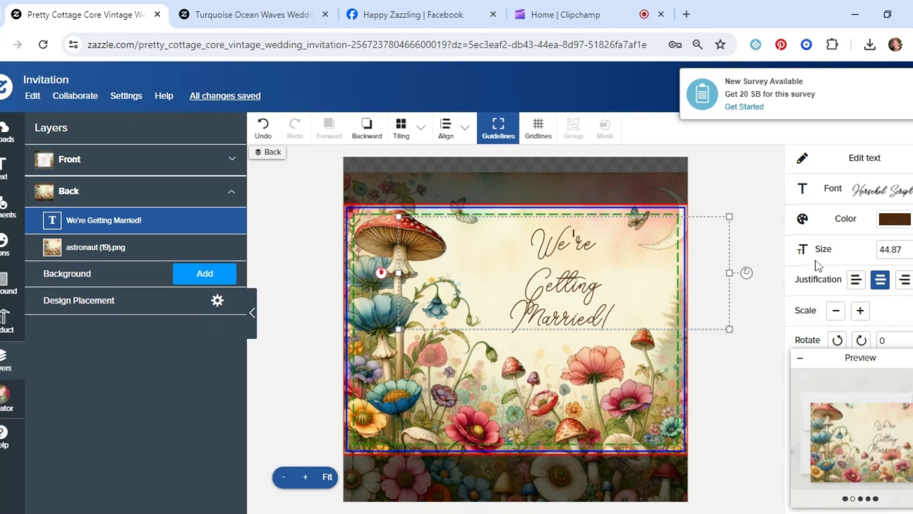
# Make the "We're Getting Married!" text a template object.
pyautogui.scroll(-8, 815, 272)
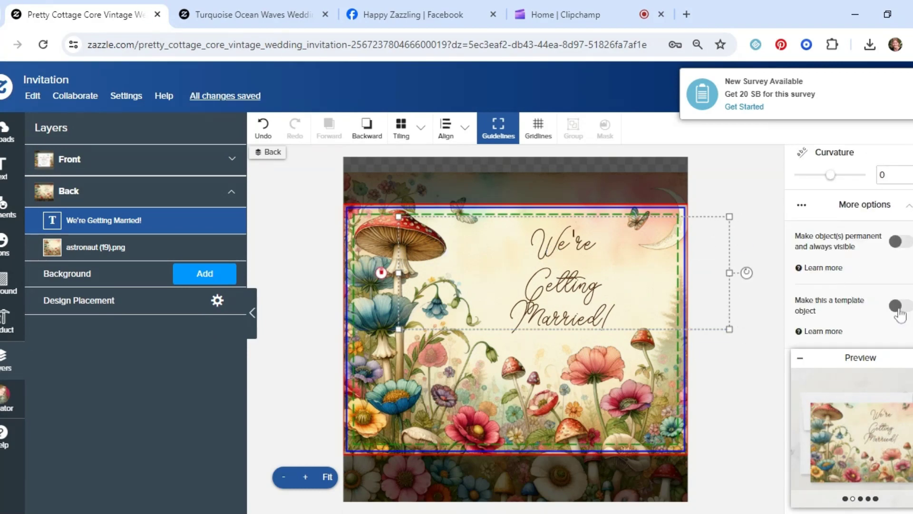
pyautogui.click(897, 306)
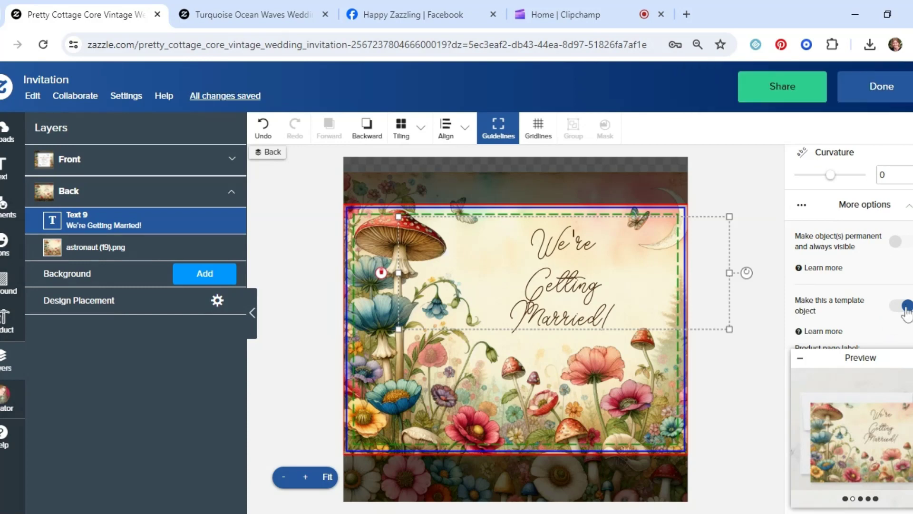
pyautogui.scroll(5, 867, 172)
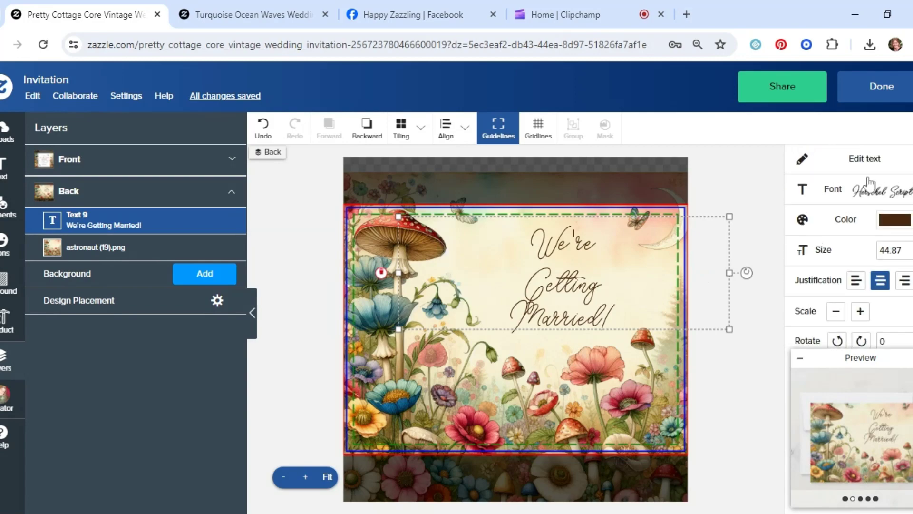
# Edit the back text so that "Getting Married!" sits on a single line below "We're".
pyautogui.doubleClick(456, 247)
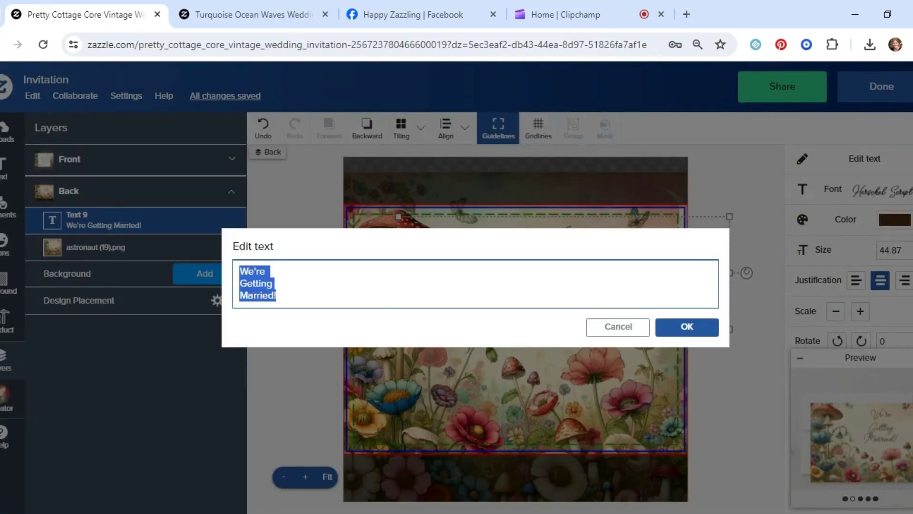
pyautogui.click(273, 283)
pyautogui.press('Delete')
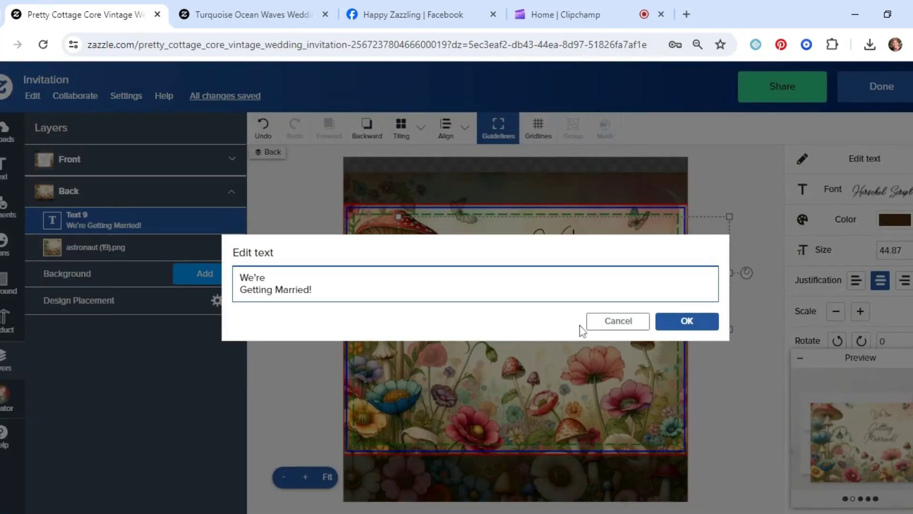
pyautogui.click(685, 321)
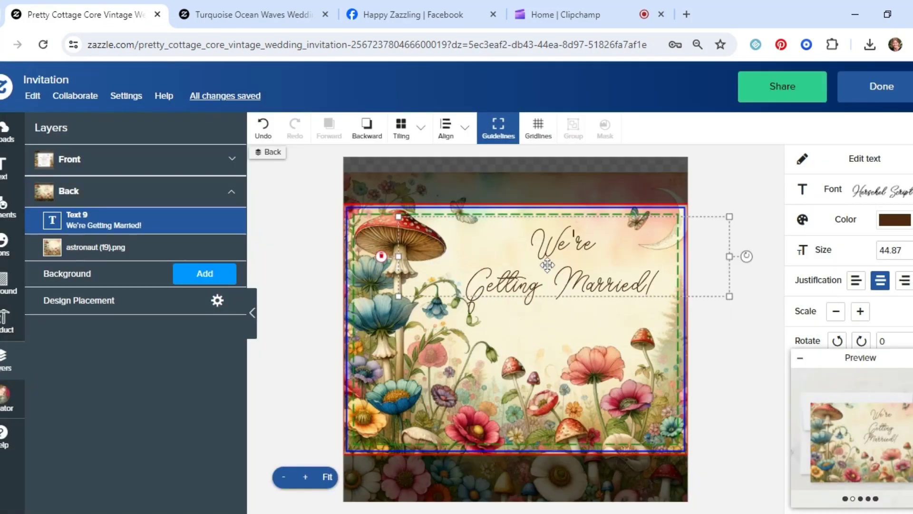
# Shift the "We're Getting Married!" text slightly down and right, and scale it down to size 40.38.
pyautogui.moveTo(575, 294); pyautogui.dragTo(582, 298)
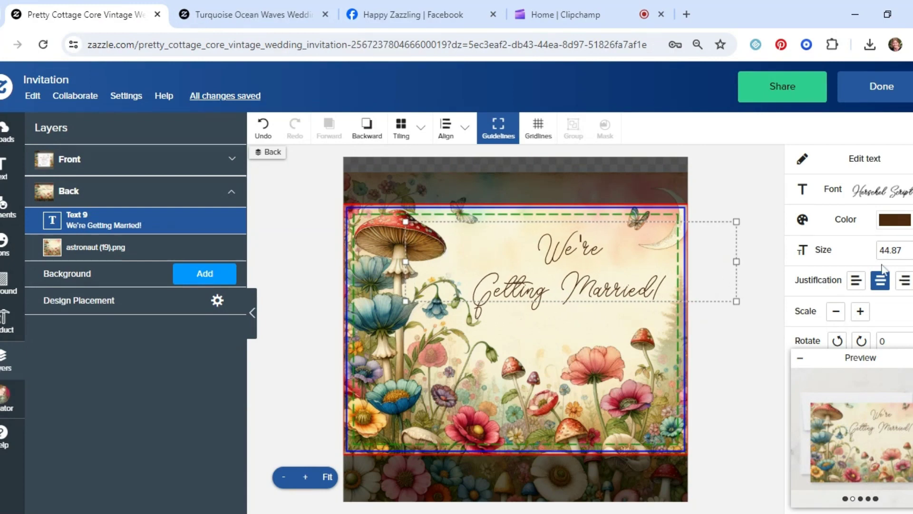
pyautogui.click(837, 310)
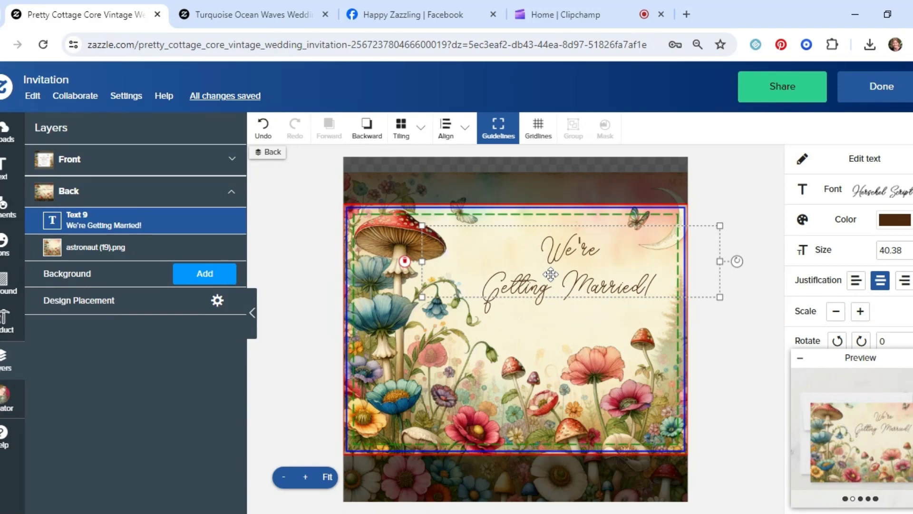
pyautogui.moveTo(550, 274); pyautogui.dragTo(550, 275)
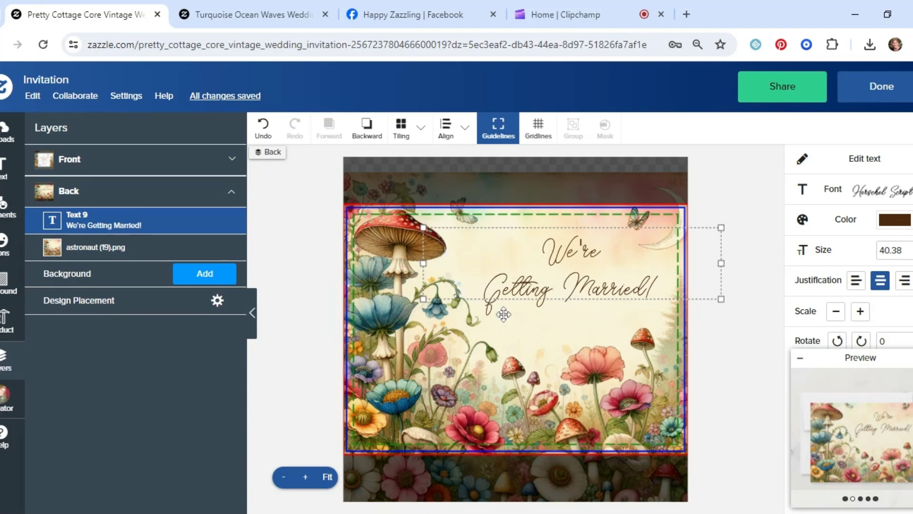
# Check the card's back in the enlarged product preview and return to the editor.
pyautogui.click(464, 449)
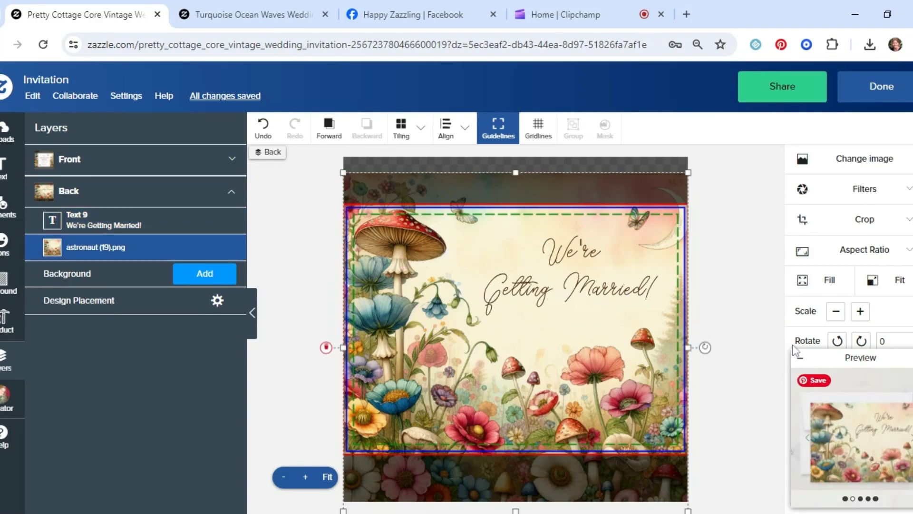
pyautogui.click(793, 349)
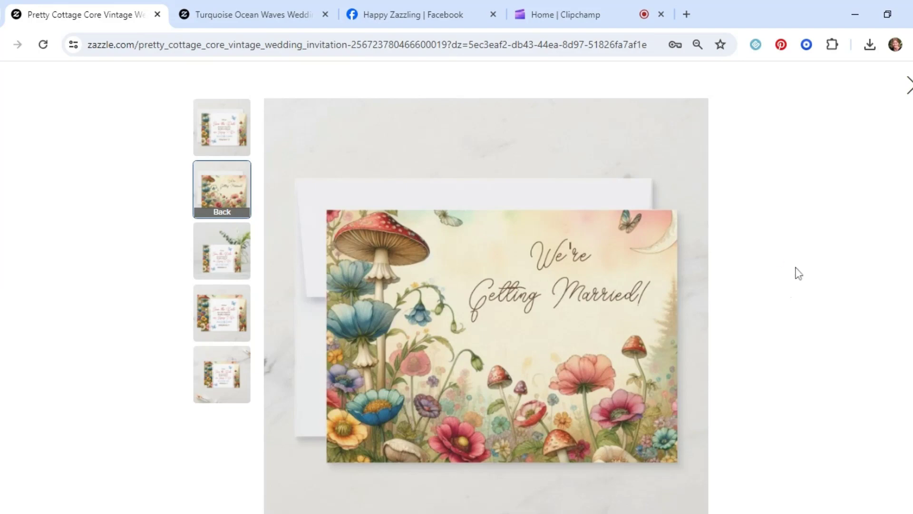
pyautogui.press('Escape')
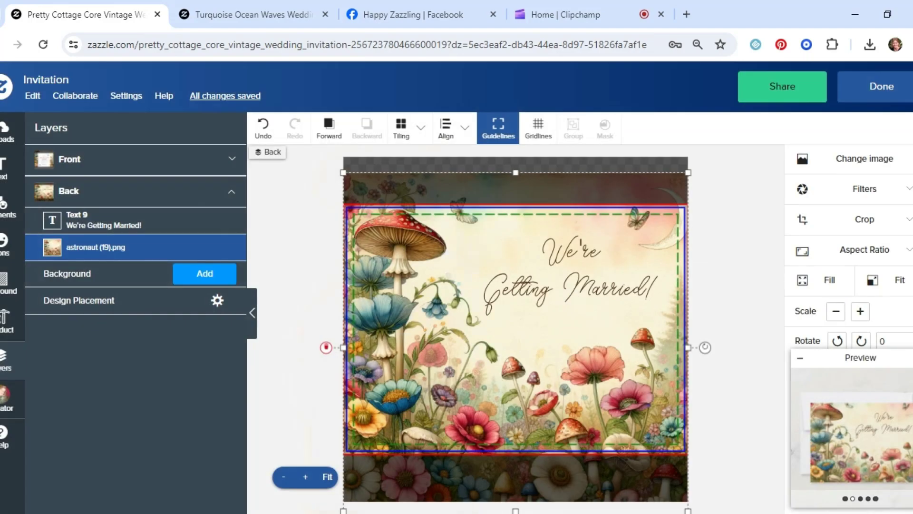
# On the card's front, rotate the faded white panel 90 degrees into a horizontal position and scale it down one step.
pyautogui.click(89, 159)
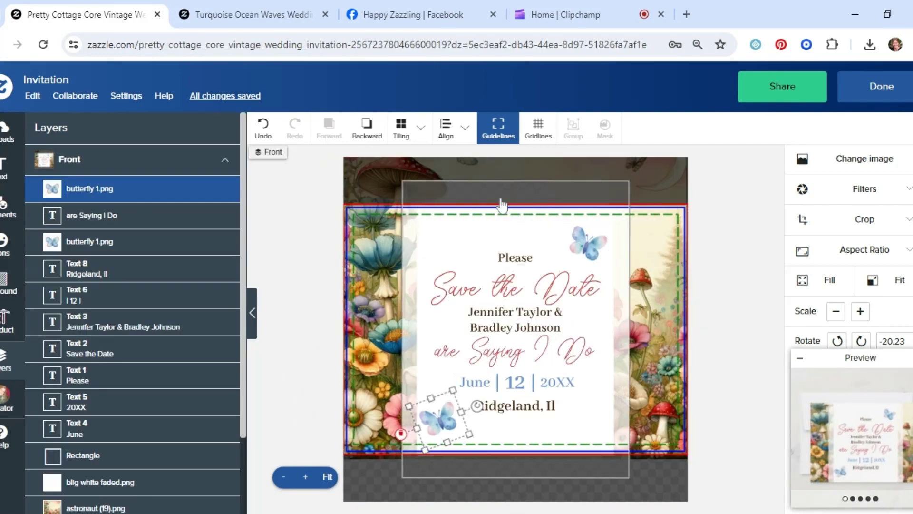
pyautogui.click(501, 204)
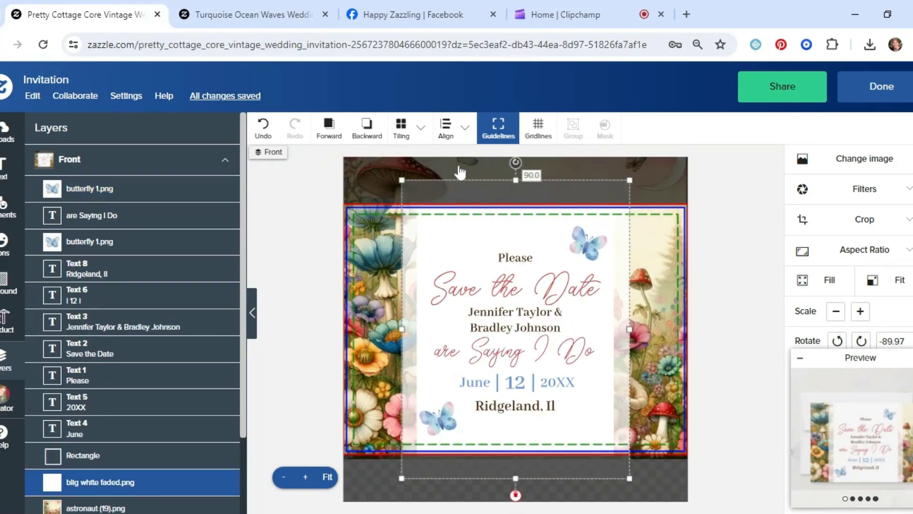
pyautogui.moveTo(515, 162); pyautogui.dragTo(333, 310)
pyautogui.moveTo(333, 332); pyautogui.dragTo(334, 341)
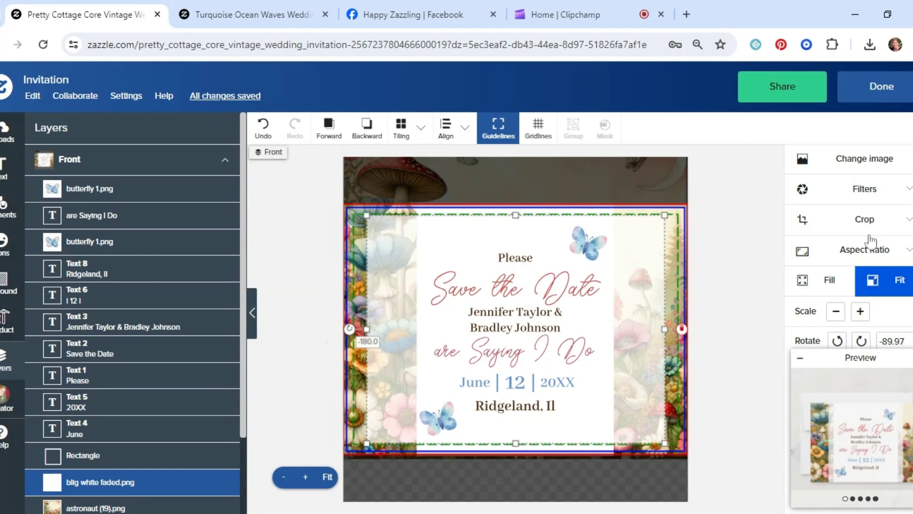
pyautogui.click(836, 312)
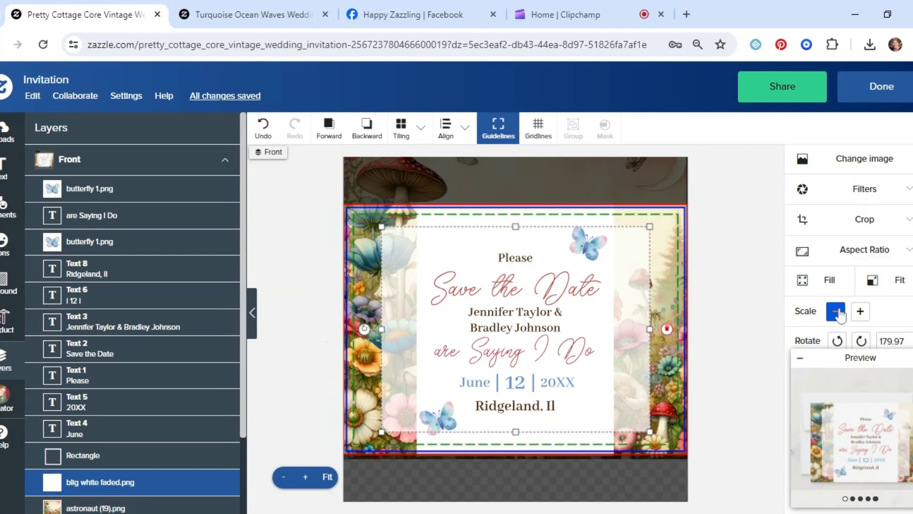
# Rotate the white rectangle behind the front text 90 degrees to horizontal and scale it down to fit inside the faded panel.
pyautogui.click(586, 229)
pyautogui.click(543, 218)
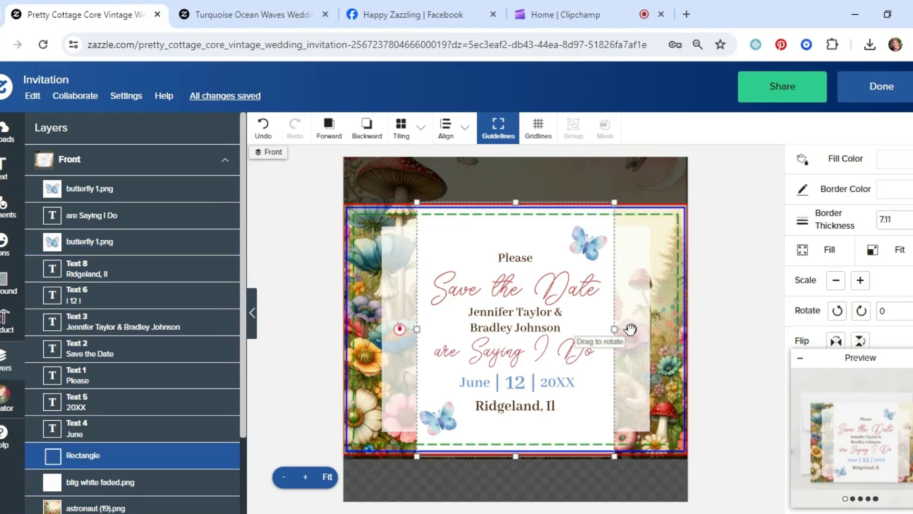
pyautogui.moveTo(631, 328); pyautogui.dragTo(516, 214)
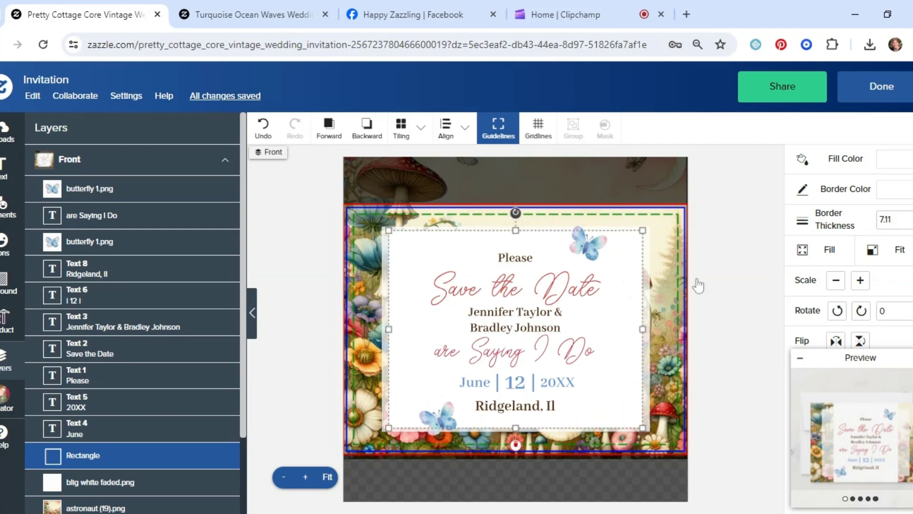
pyautogui.click(836, 282)
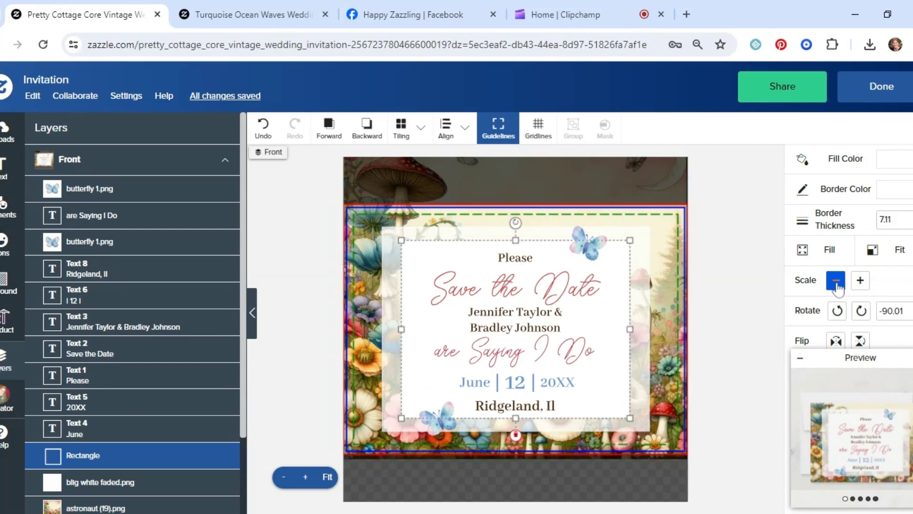
pyautogui.click(708, 279)
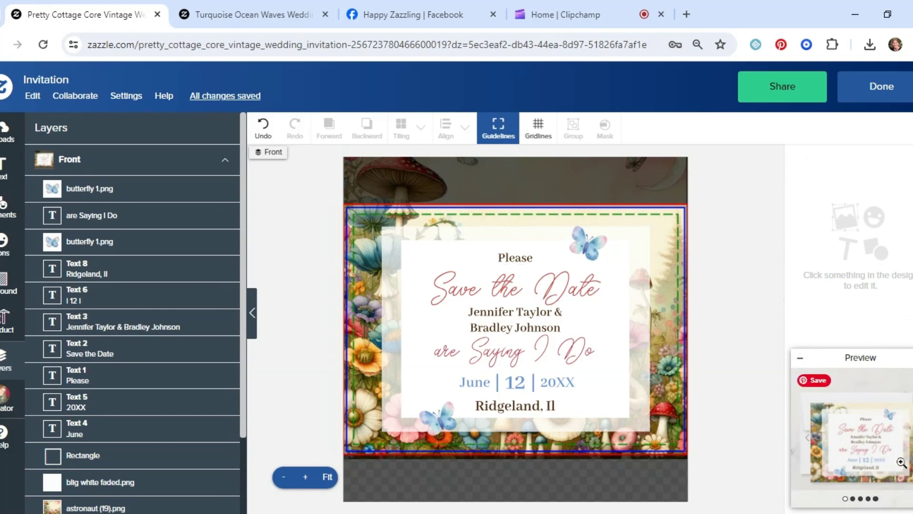
# Check the rearranged front panels in the enlarged product preview and return to the editor.
pyautogui.click(886, 422)
pyautogui.scroll(-1, 763, 238)
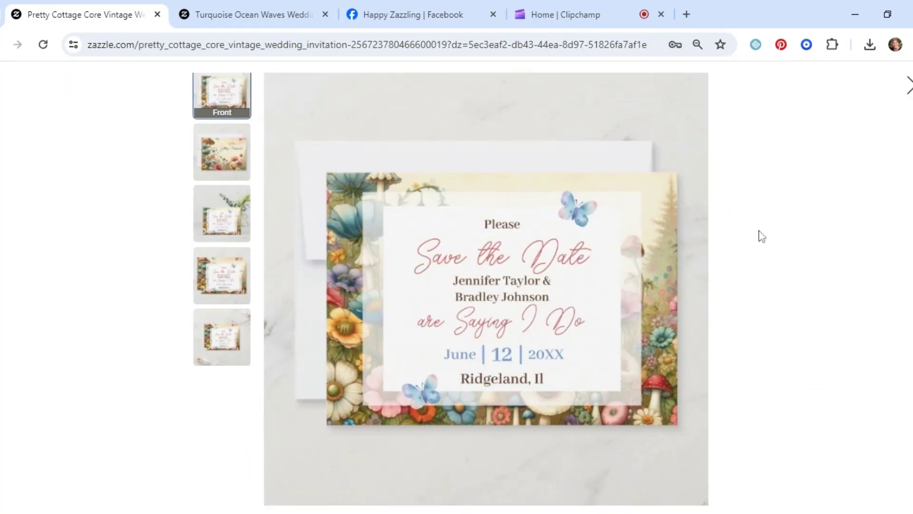
pyautogui.click(909, 85)
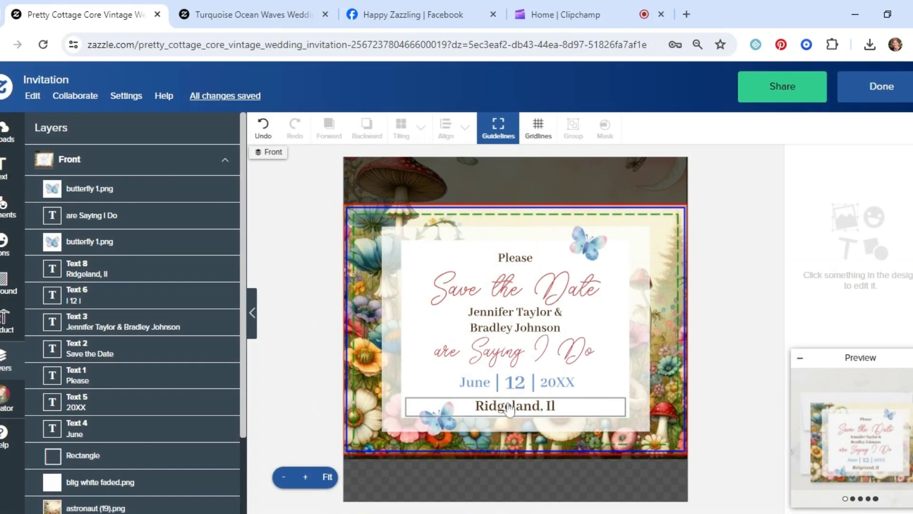
# Scale the location line below the date down one step and shift it slightly up, keeping it centred.
pyautogui.click(512, 407)
pyautogui.scroll(-1, 853, 284)
pyautogui.scroll(-2, 854, 284)
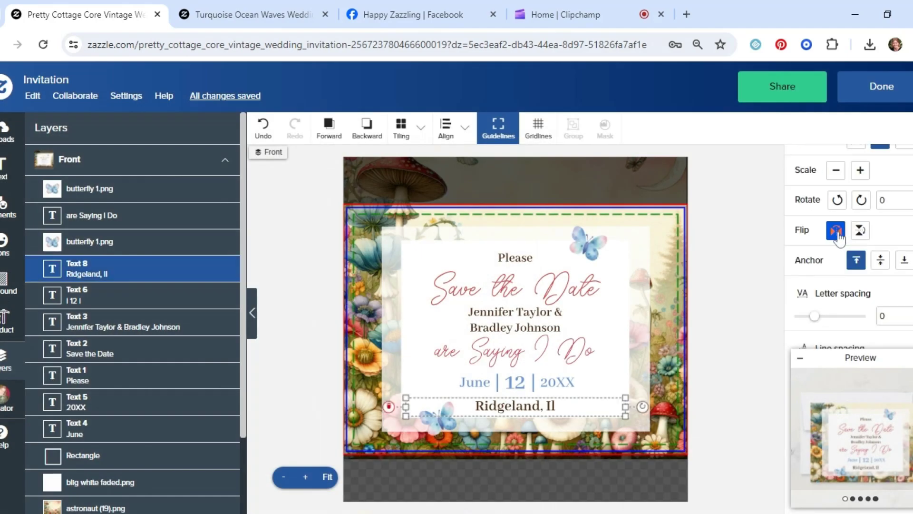
pyautogui.click(839, 170)
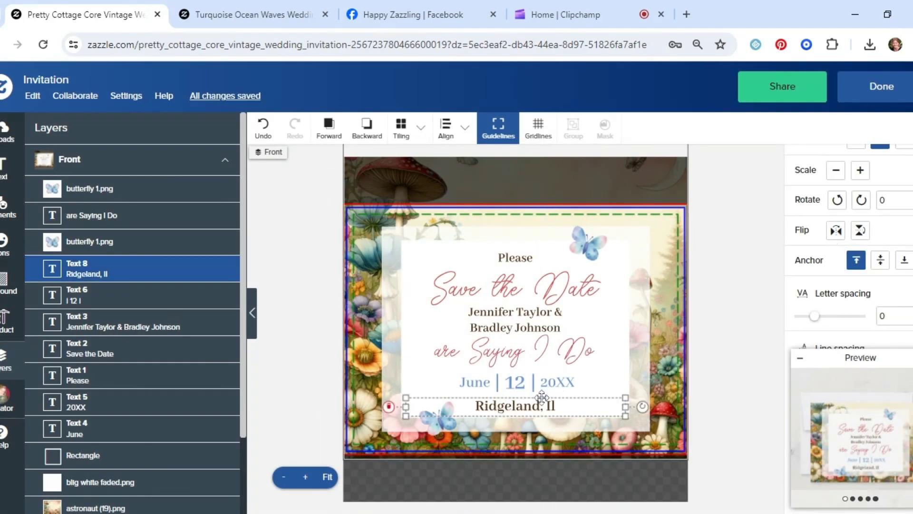
pyautogui.moveTo(537, 407); pyautogui.dragTo(537, 406)
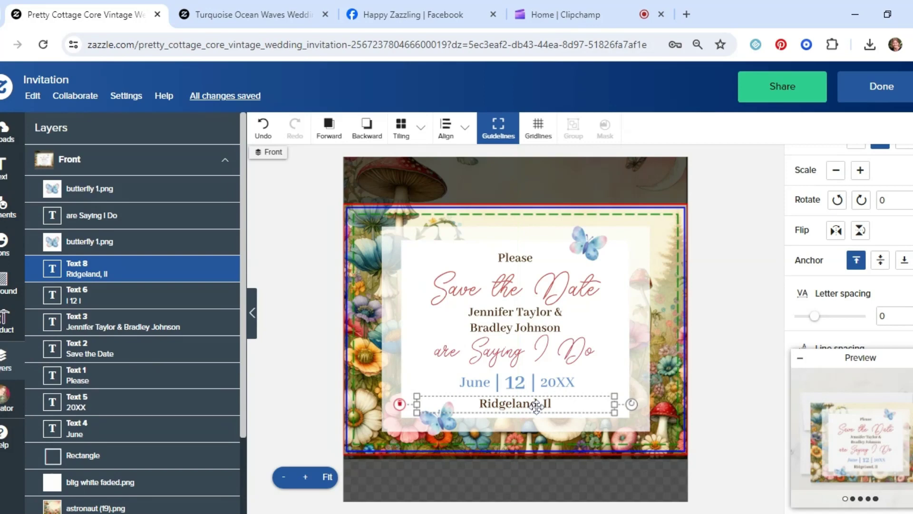
# Check the front in the enlarged preview and move the "Please" text slightly down, centred above "Save the Date".
pyautogui.click(840, 434)
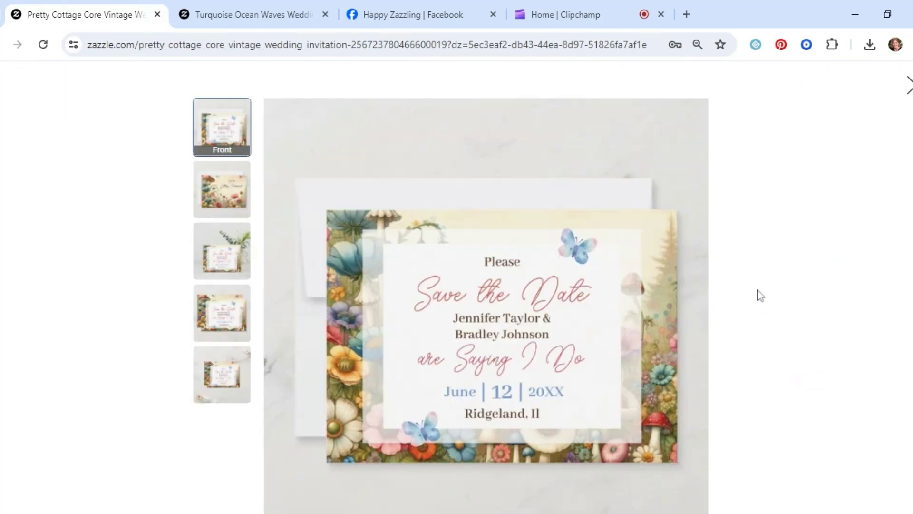
pyautogui.scroll(-1, 757, 295)
pyautogui.press('Escape')
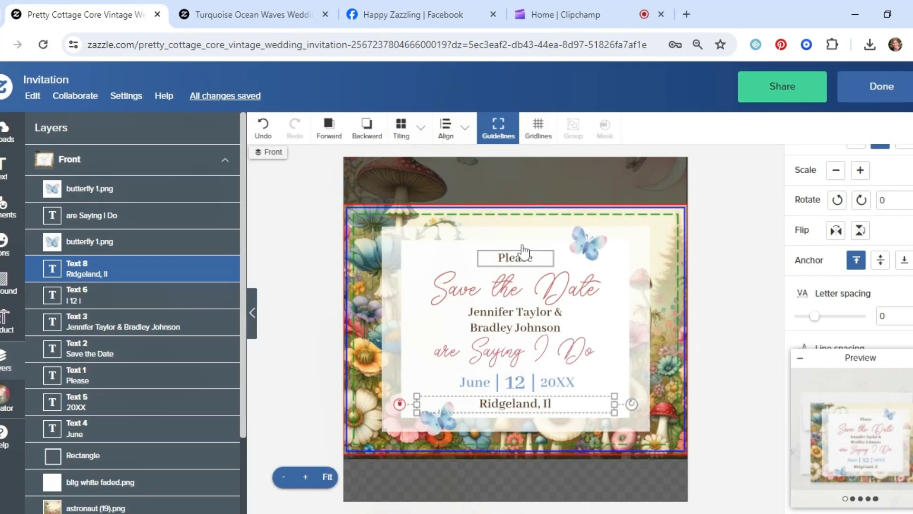
pyautogui.click(527, 257)
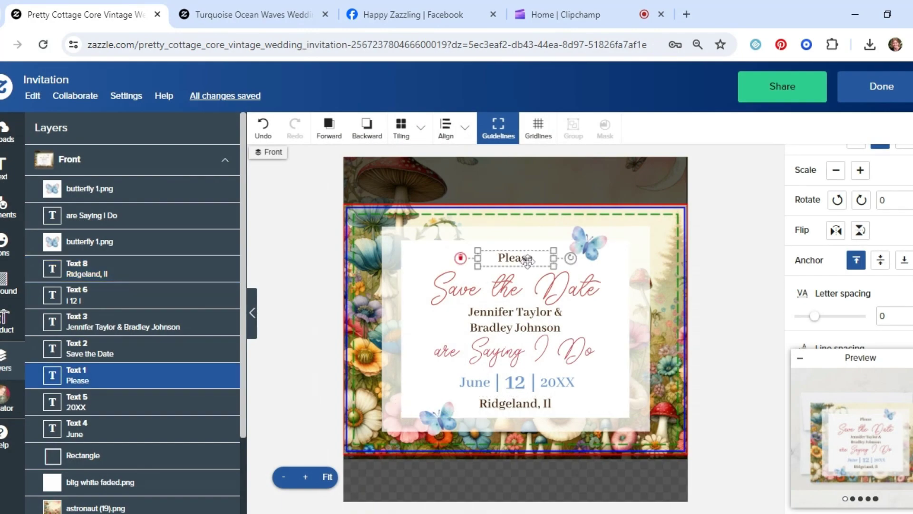
pyautogui.moveTo(527, 261); pyautogui.dragTo(527, 260)
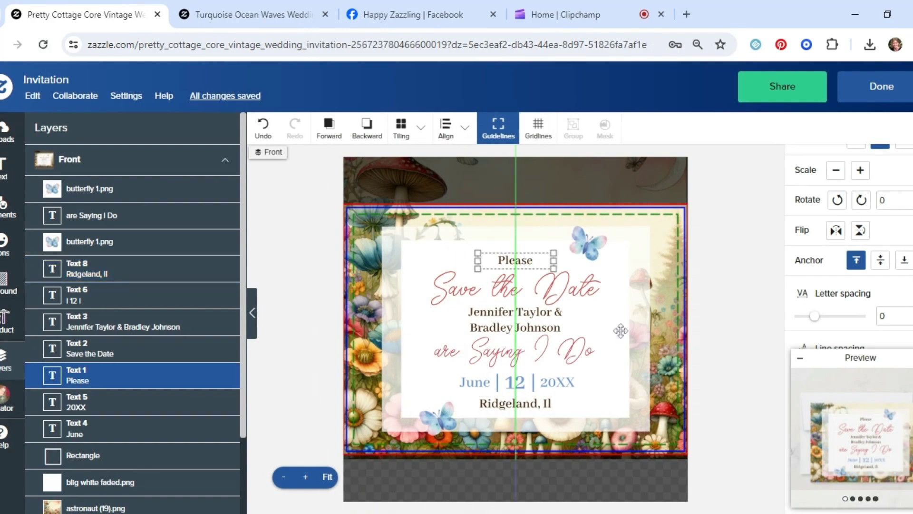
# Review the card with its adjusted text spacing in the enlarged preview and return to the editor.
pyautogui.click(873, 439)
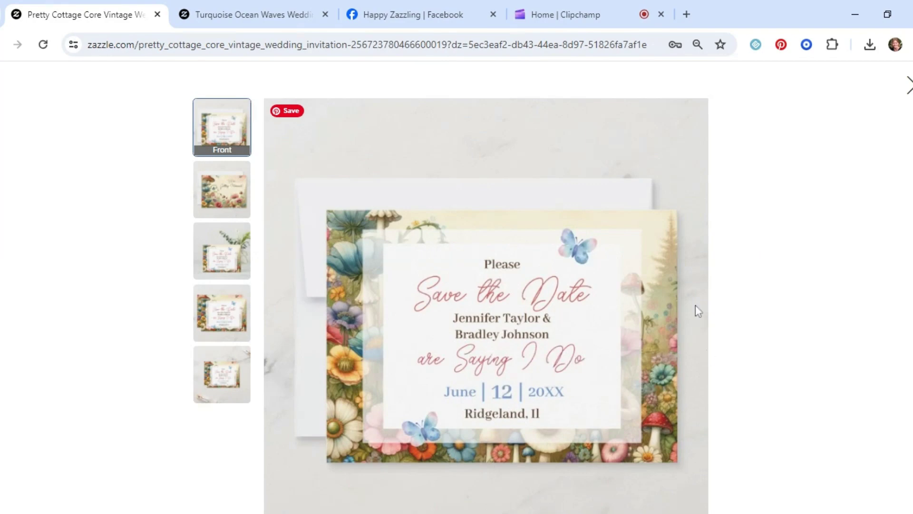
pyautogui.click(202, 195)
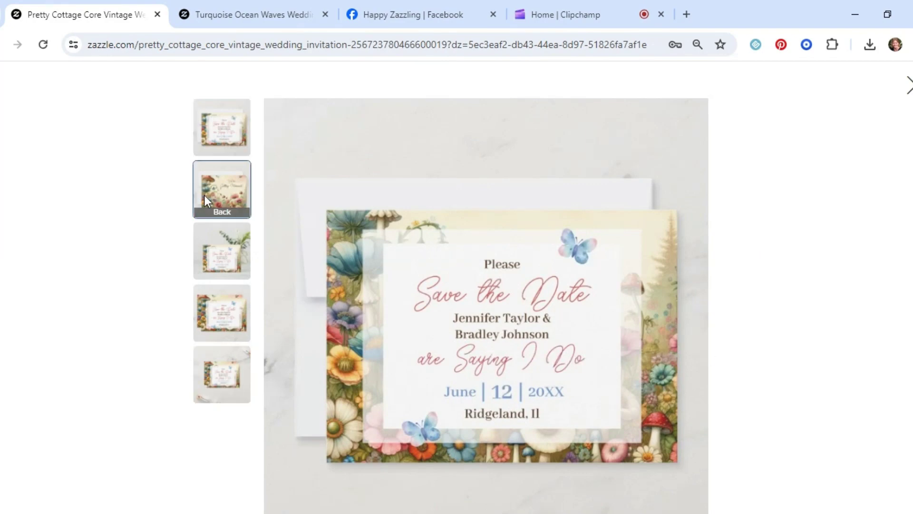
pyautogui.click(243, 131)
pyautogui.press('Escape')
# Make the "are Saying I Do" text a template object and check the template setting of the other front texts.
pyautogui.click(535, 284)
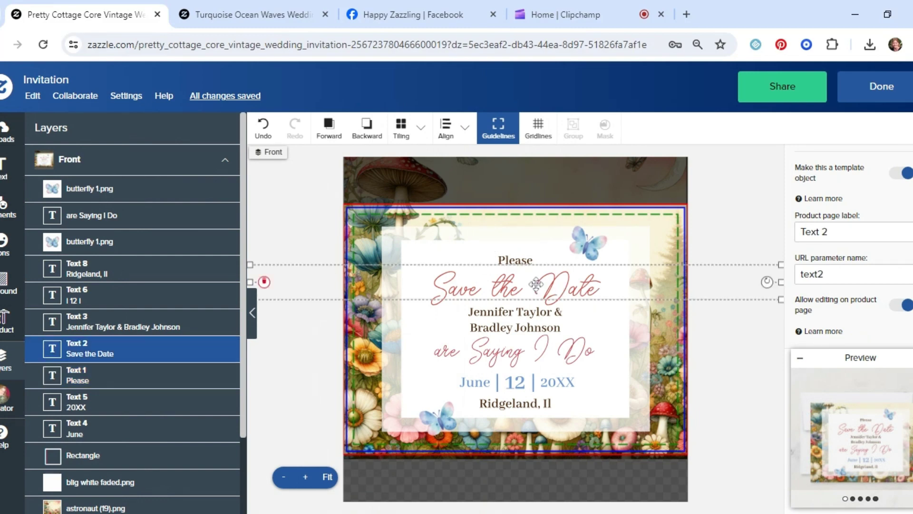
pyautogui.click(522, 326)
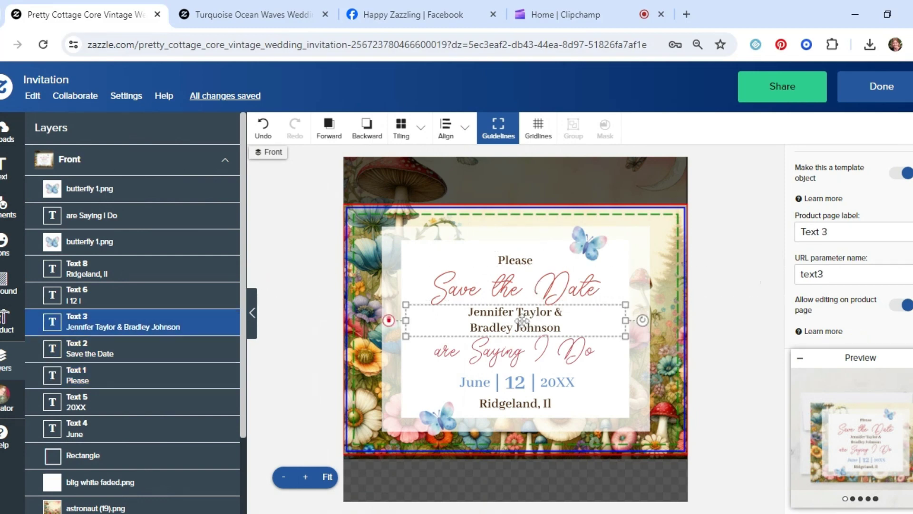
pyautogui.click(517, 361)
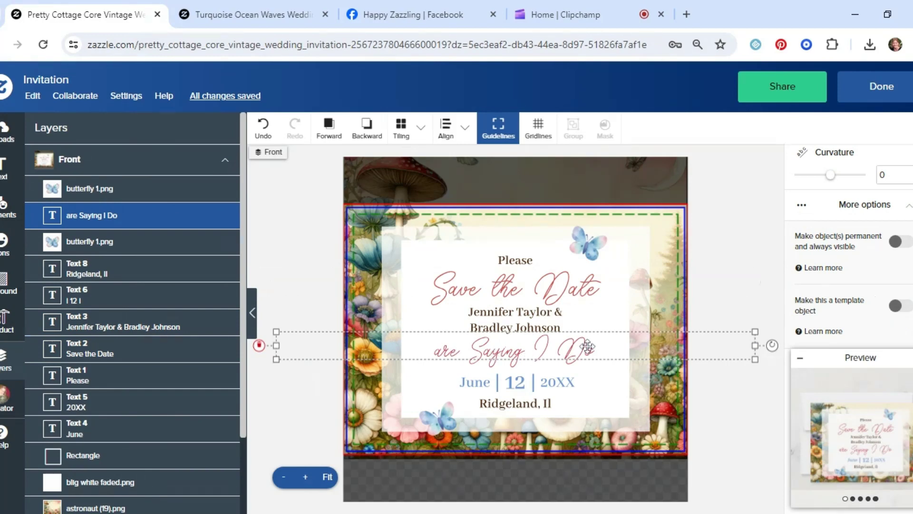
pyautogui.click(900, 309)
pyautogui.click(492, 382)
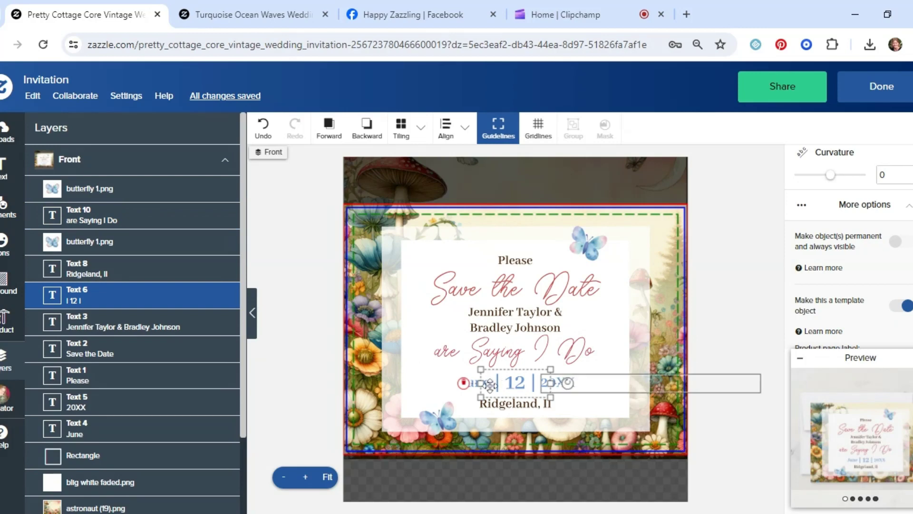
pyautogui.click(434, 384)
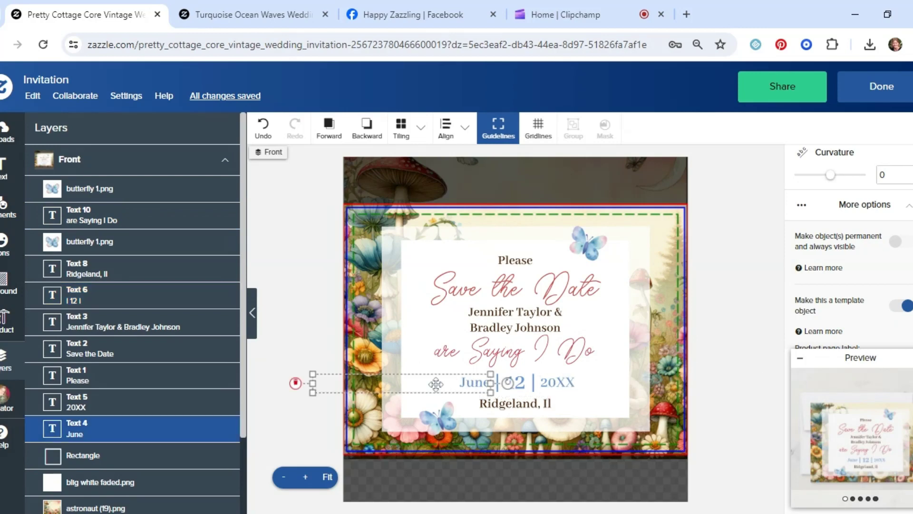
pyautogui.click(520, 413)
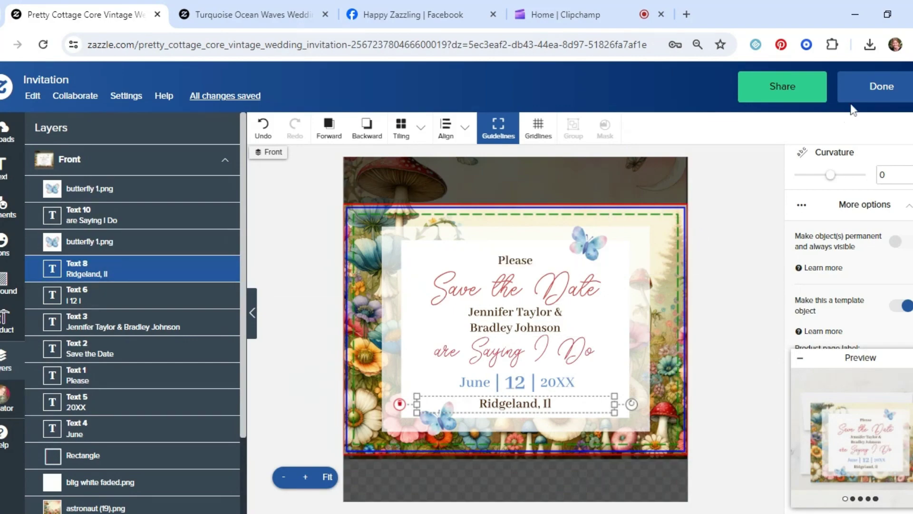
# Finish the design and review the front, back, mockup and original invitation images on the product page.
pyautogui.click(863, 92)
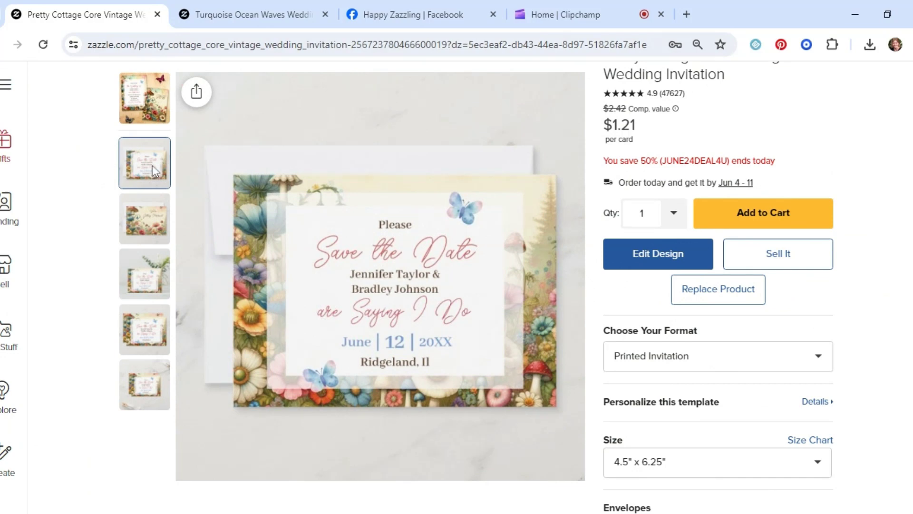
pyautogui.click(148, 233)
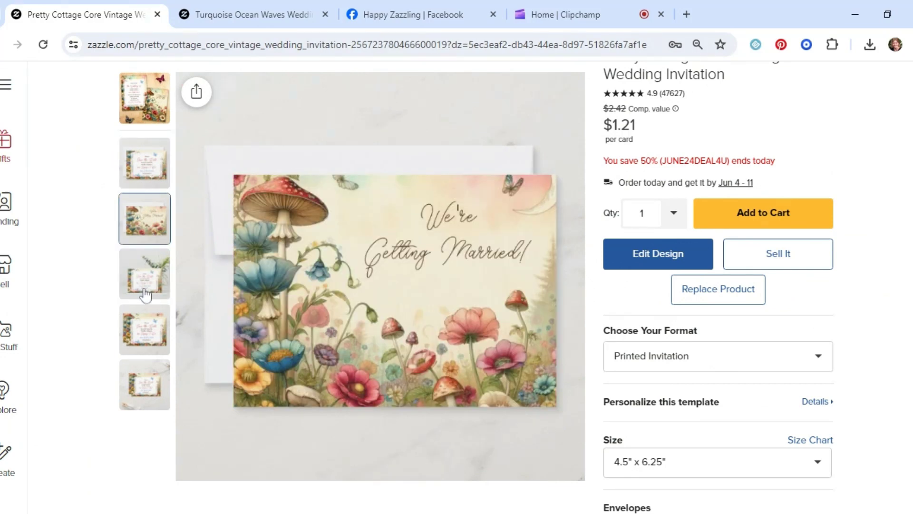
pyautogui.click(145, 295)
pyautogui.click(146, 344)
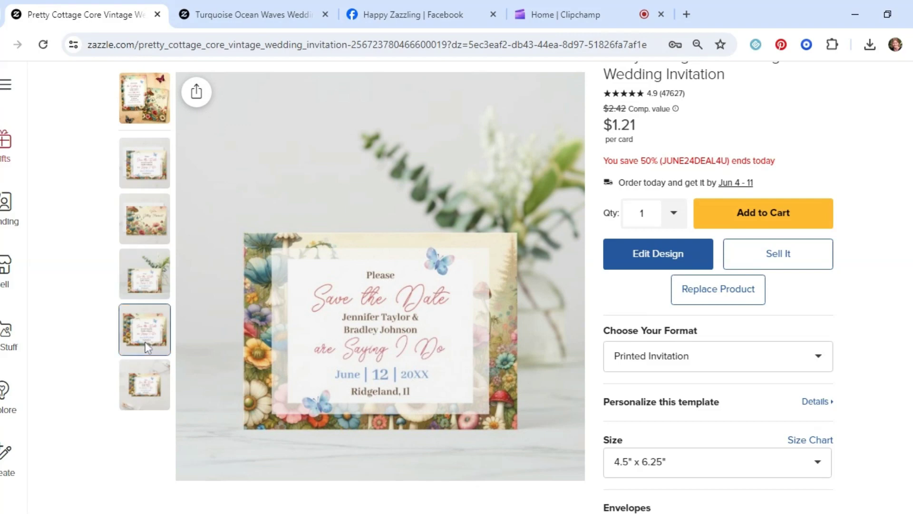
pyautogui.click(150, 113)
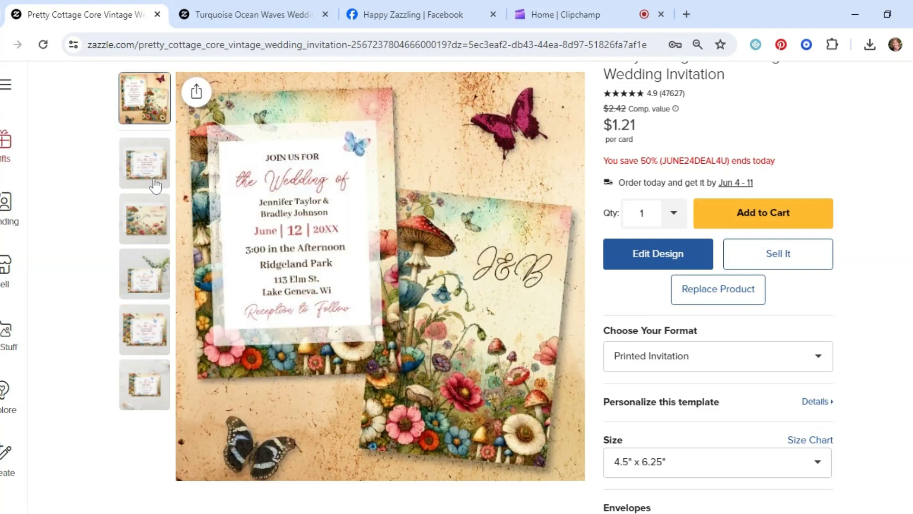
pyautogui.click(155, 183)
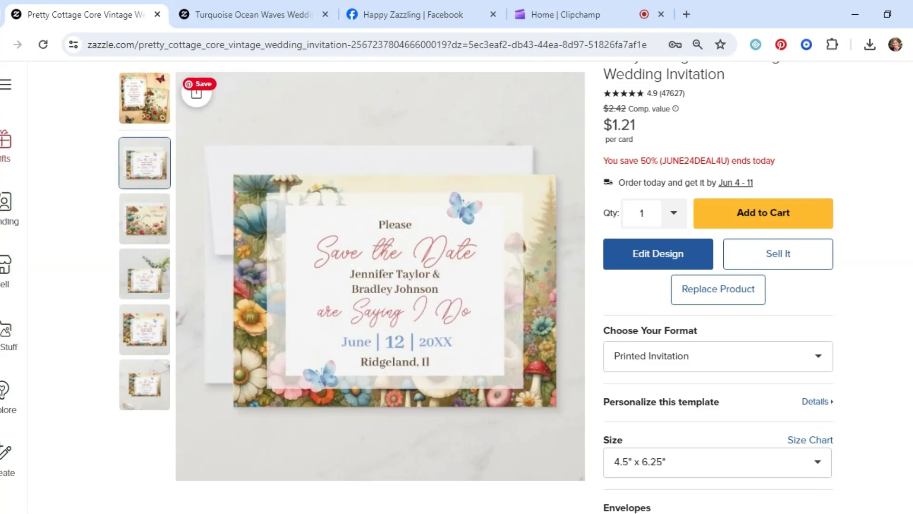
# Start posting the product for sale and change its title to "Pretty Cottage Core Vintage Wedding Save the Date".
pyautogui.click(783, 261)
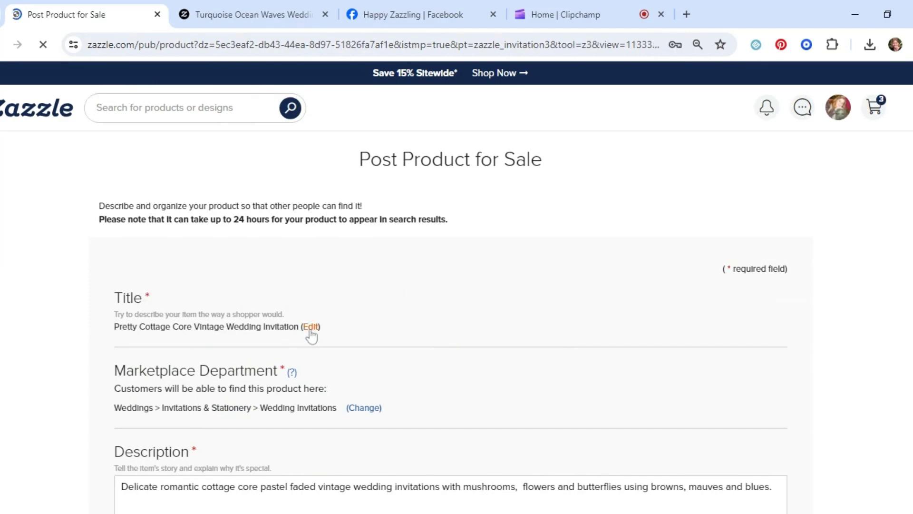
pyautogui.click(310, 327)
pyautogui.scroll(-2, 238, 343)
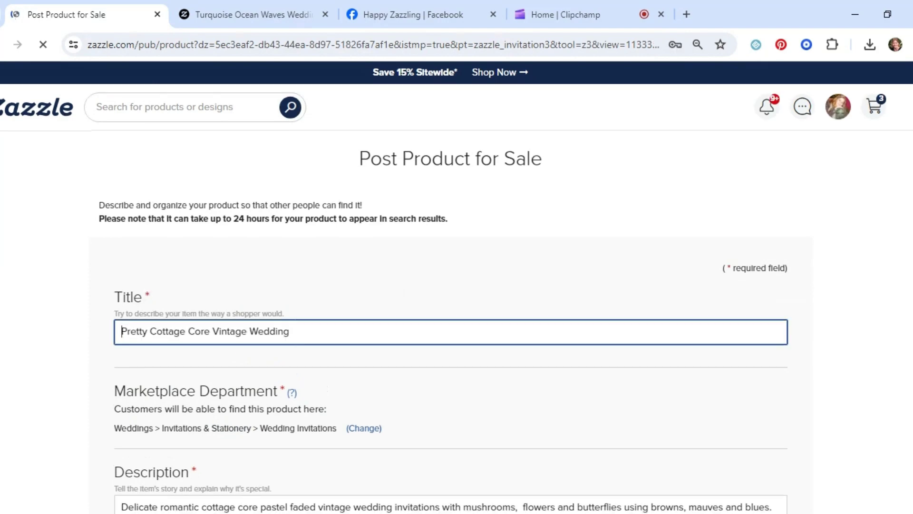
pyautogui.scroll(2, 261, 363)
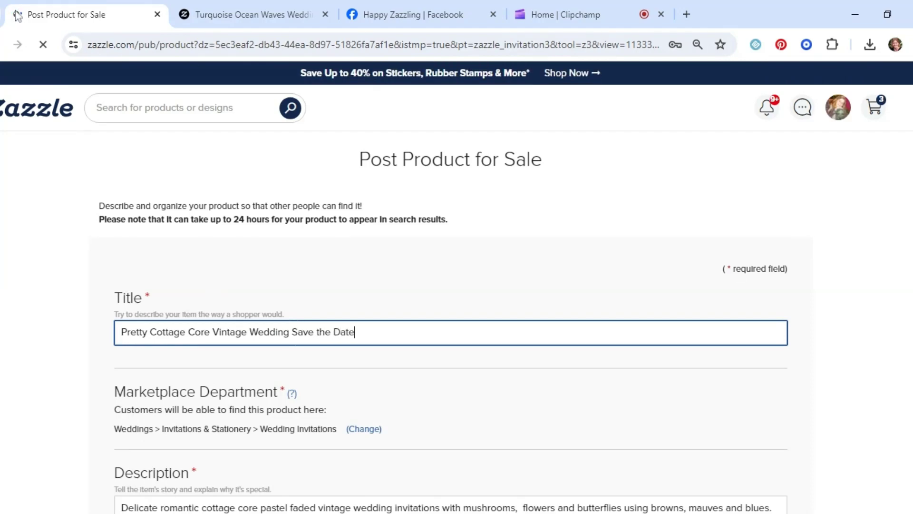
pyautogui.scroll(-4, 236, 269)
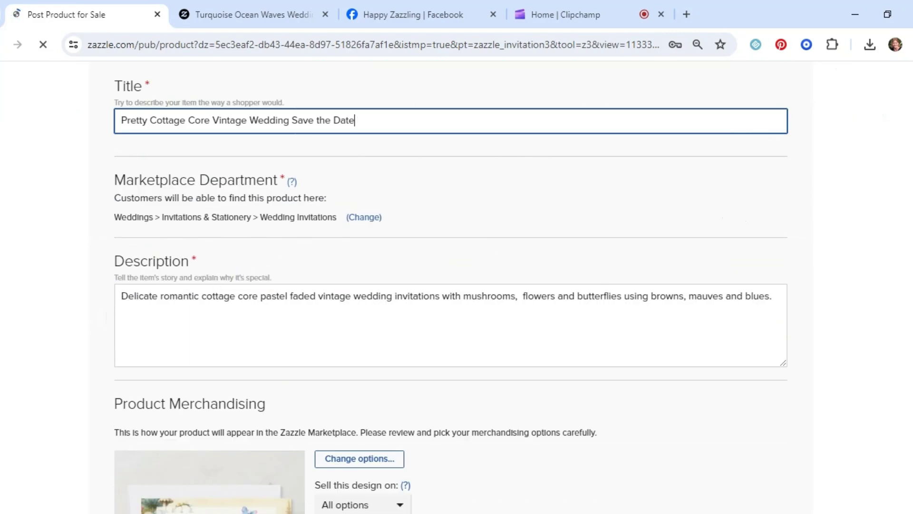
# Replace "invitations" with "Save the Date cards" in the product description.
pyautogui.doubleClick(417, 296)
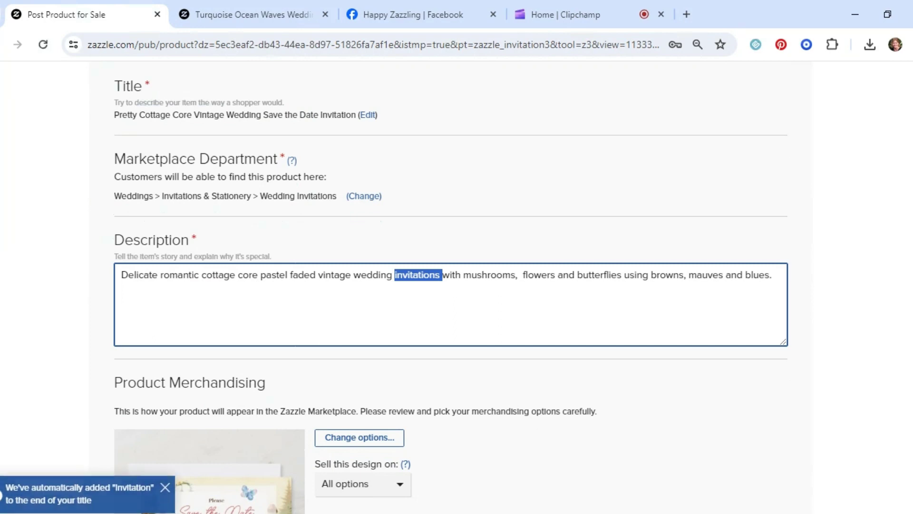
pyautogui.write('Save the Date c')
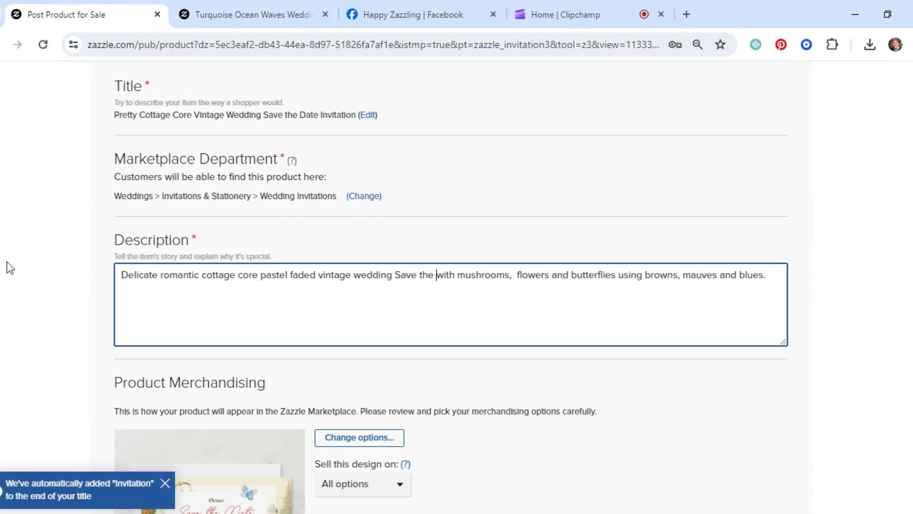
pyautogui.write('ards')
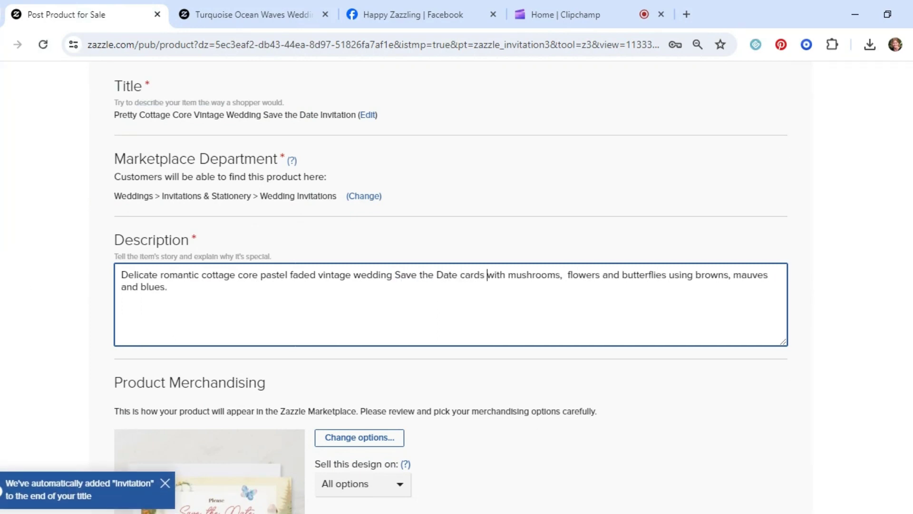
# Clear the Events & Occasions category and set it to Occasions > Weddings & Engagements > Save the Date.
pyautogui.scroll(-8, 265, 251)
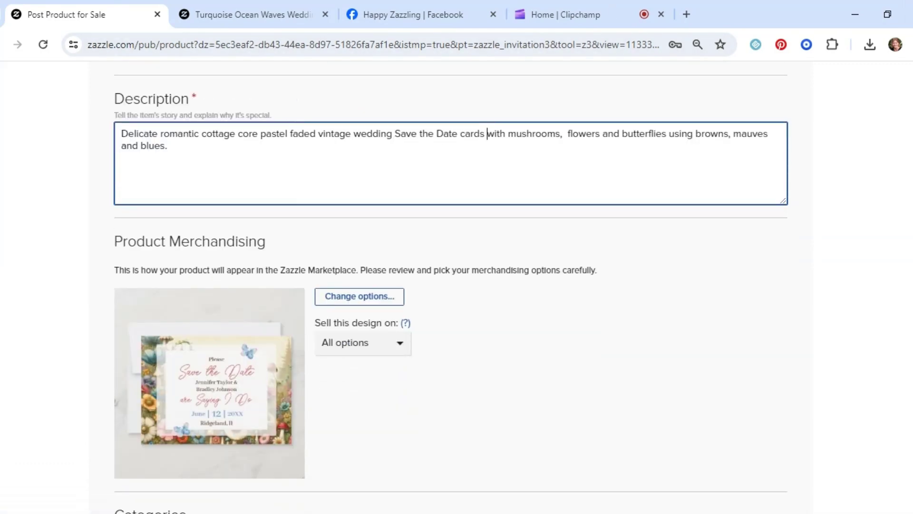
pyautogui.scroll(-2, 267, 242)
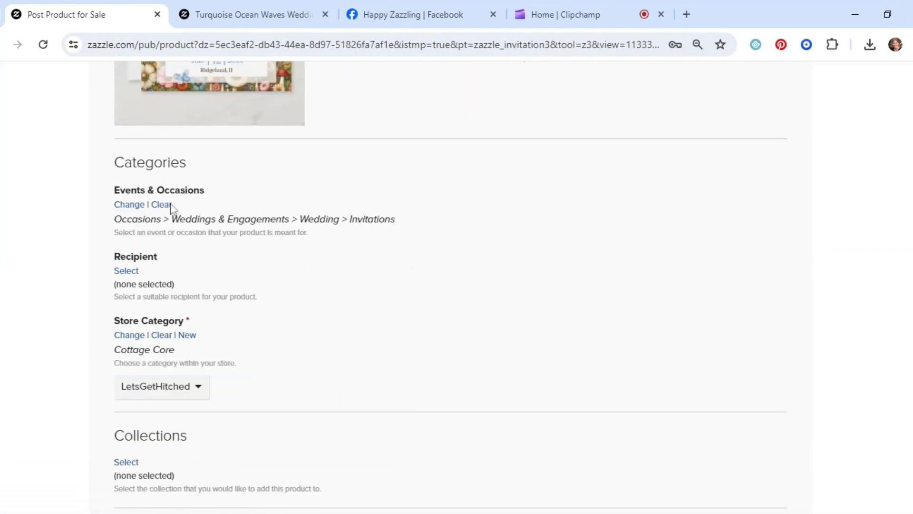
pyautogui.click(163, 205)
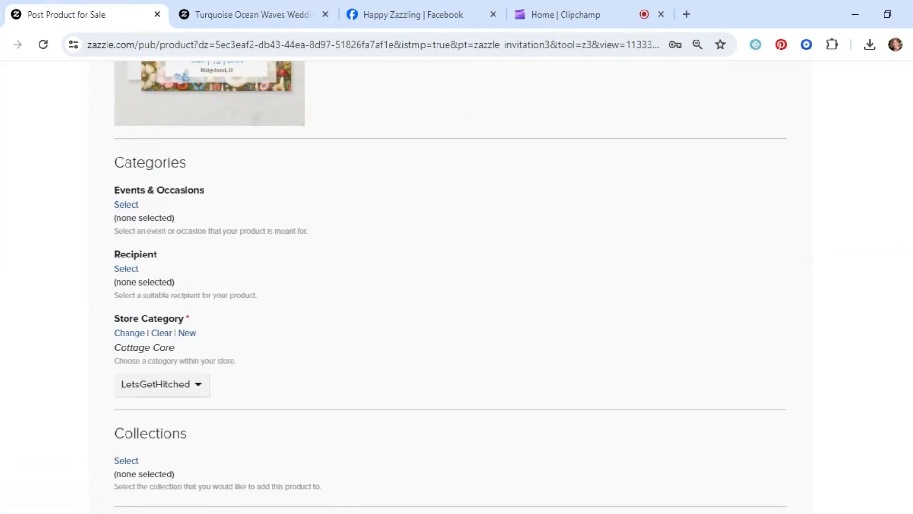
pyautogui.click(126, 204)
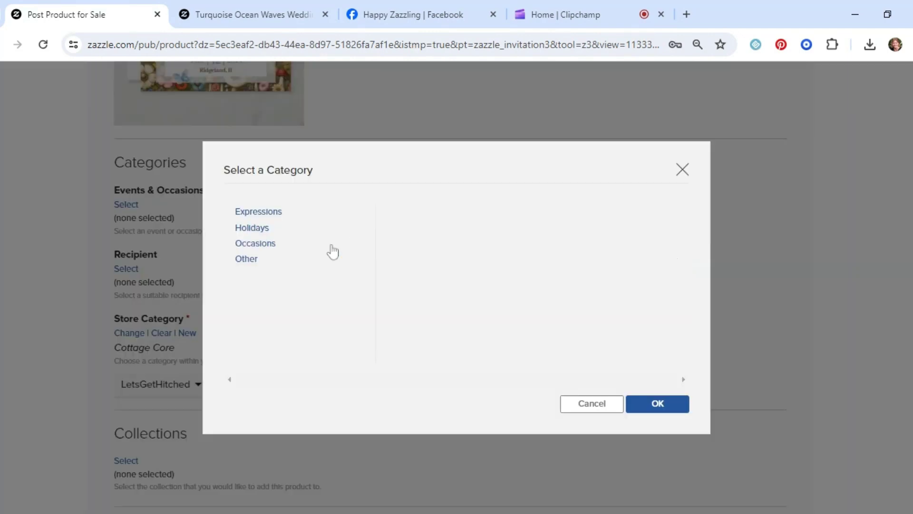
pyautogui.click(258, 246)
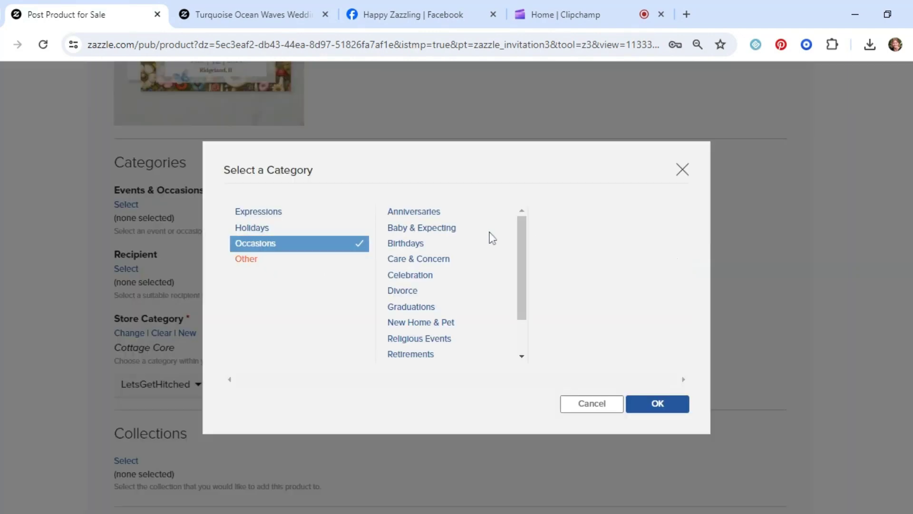
pyautogui.scroll(-2, 454, 288)
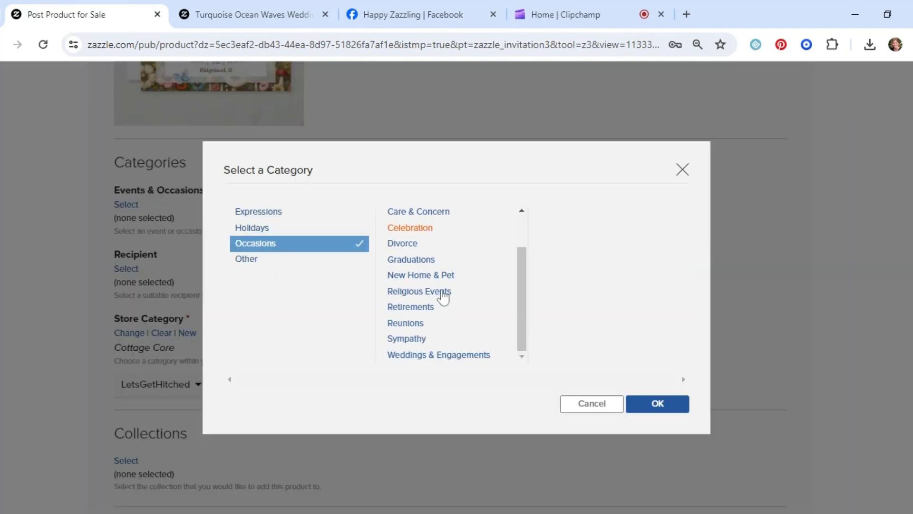
pyautogui.click(418, 355)
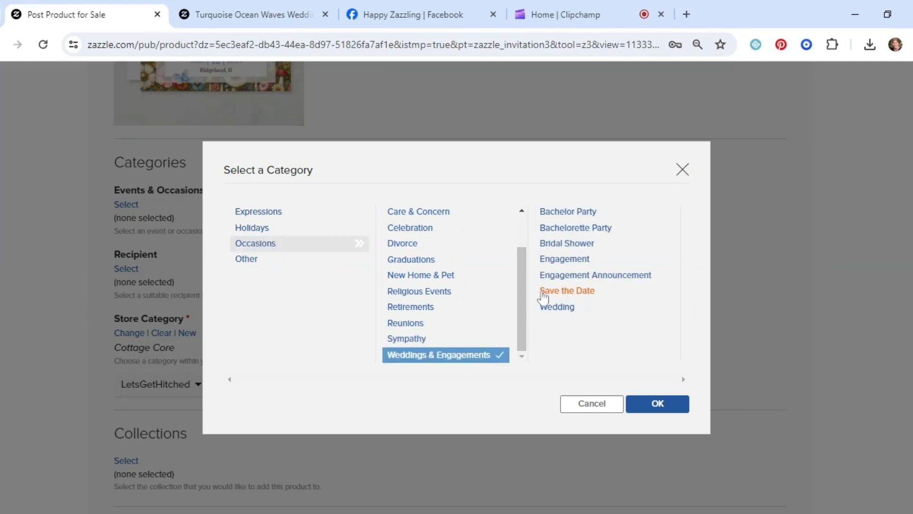
pyautogui.click(585, 291)
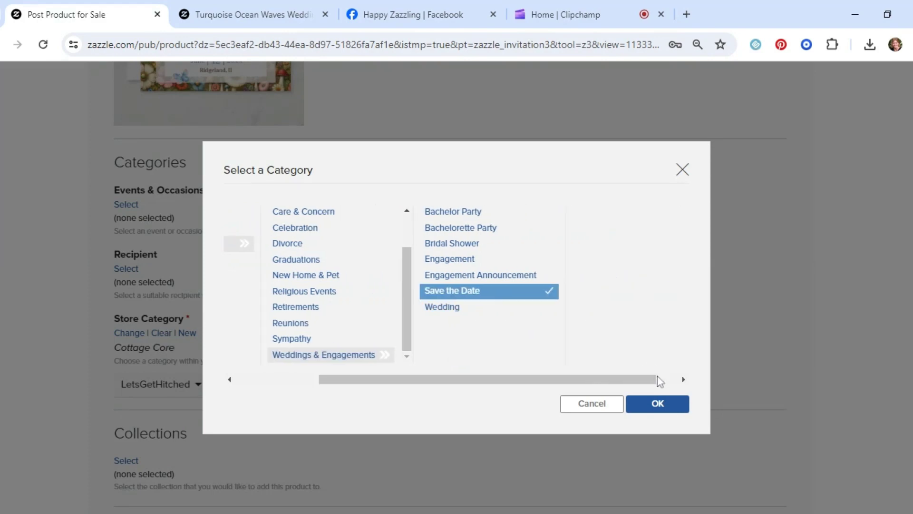
pyautogui.click(668, 409)
# Replace the "elegant" tag with a "save the date" tag.
pyautogui.scroll(-4, 215, 283)
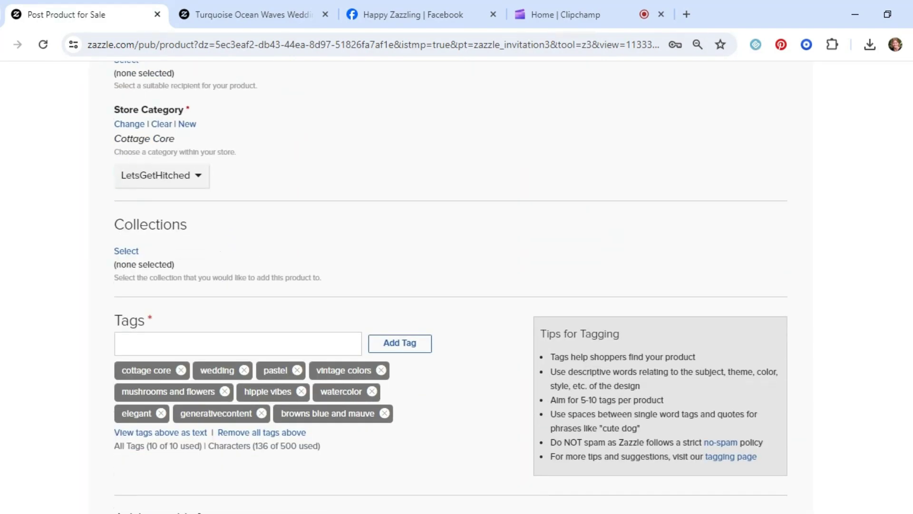
pyautogui.scroll(-1, 229, 312)
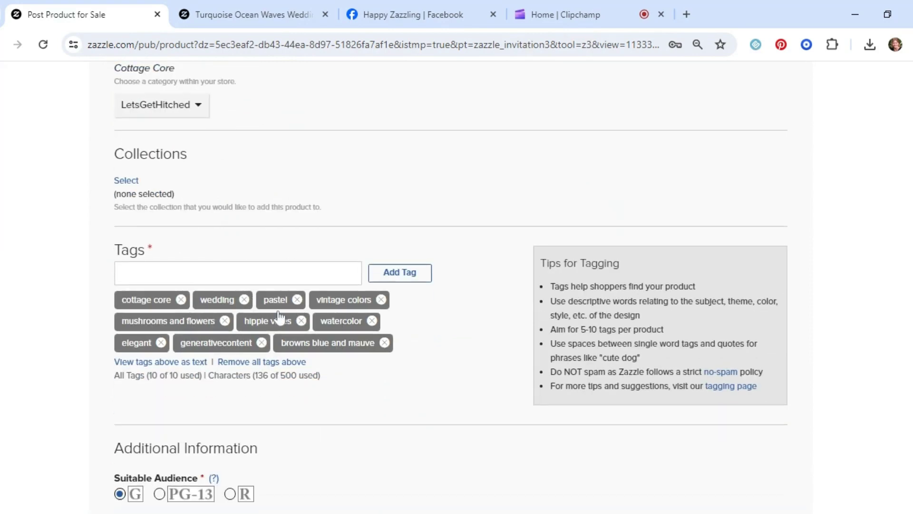
pyautogui.click(161, 342)
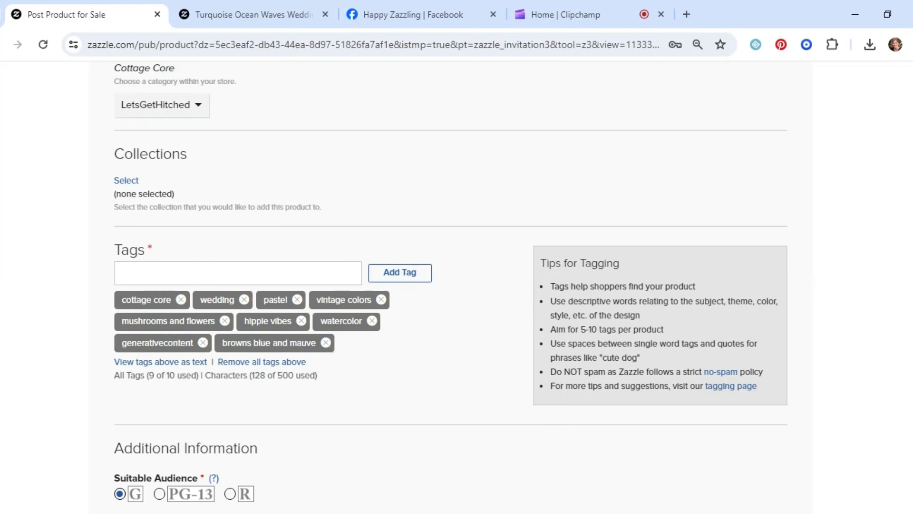
pyautogui.click(142, 273)
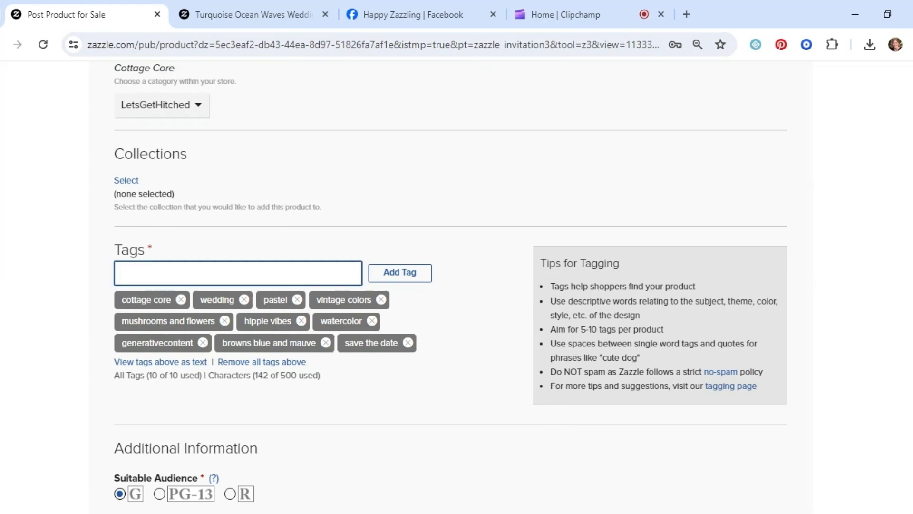
# Check the remaining visibility, royalty and download settings, accept the publishing rights agreement and post the product for sale.
pyautogui.scroll(-10, 224, 348)
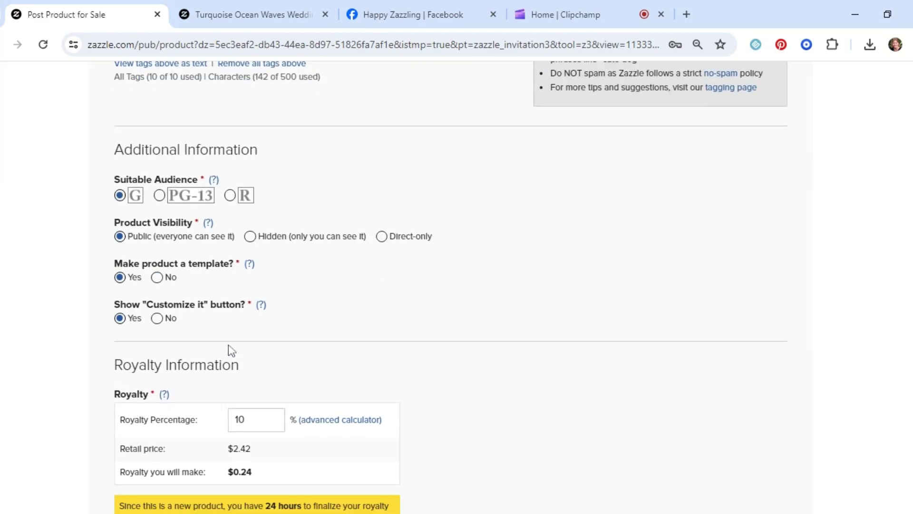
pyautogui.scroll(-1, 450, 285)
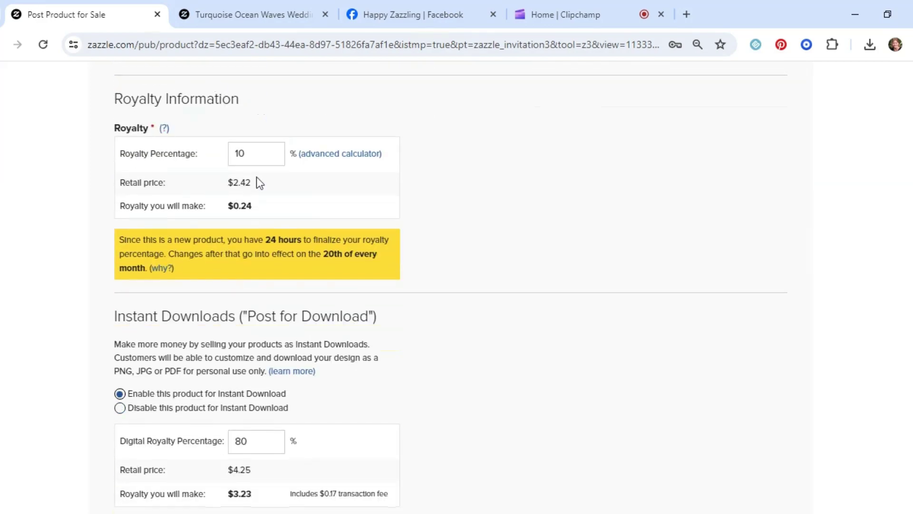
pyautogui.scroll(-3, 257, 178)
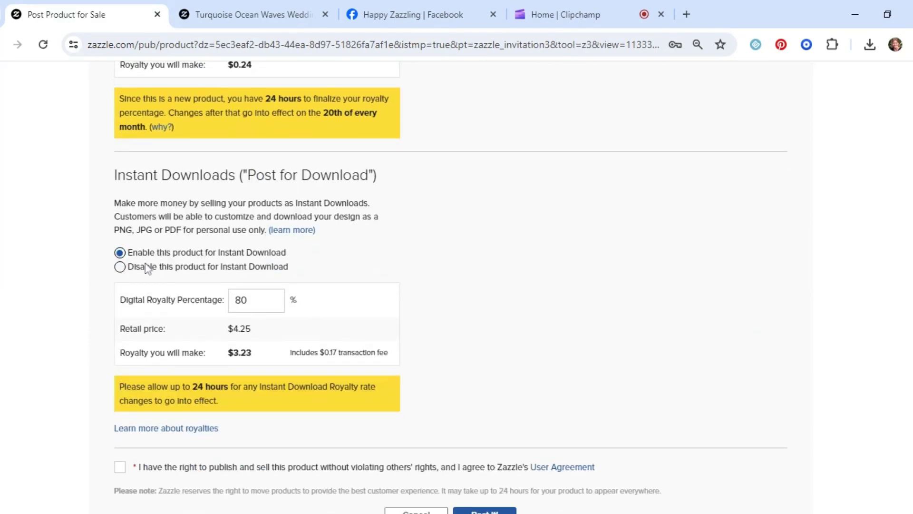
pyautogui.scroll(-3, 325, 319)
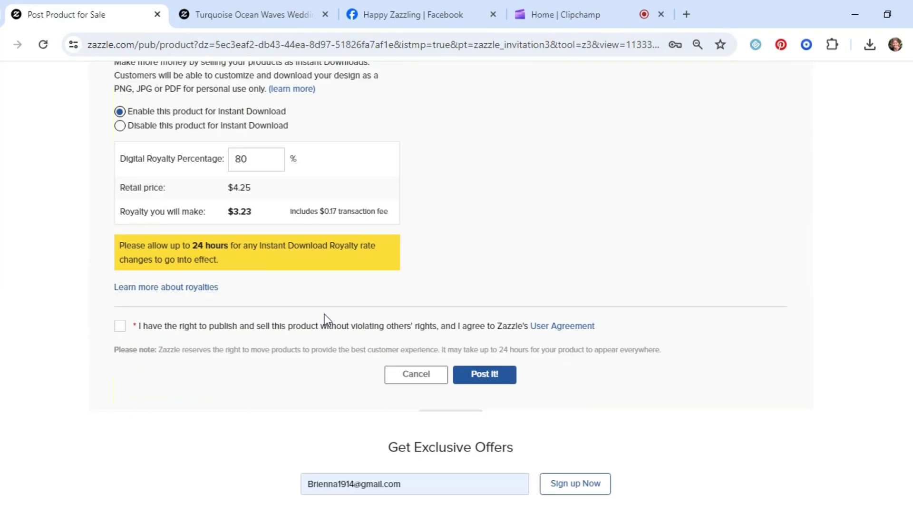
pyautogui.click(398, 327)
pyautogui.click(513, 367)
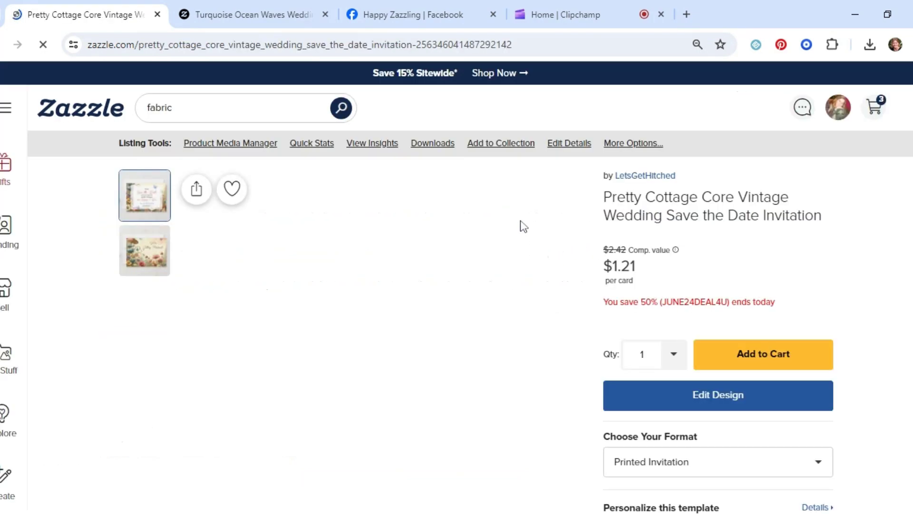
# Reopen the posted card's design, move the "are Saying I Do" text slightly down from the names, and finish the design.
pyautogui.scroll(-1, 456, 285)
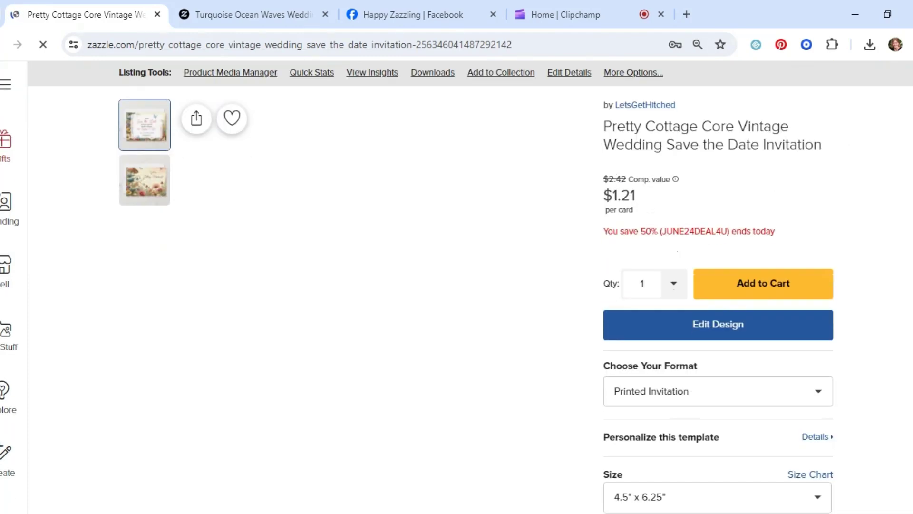
pyautogui.scroll(-1, 457, 286)
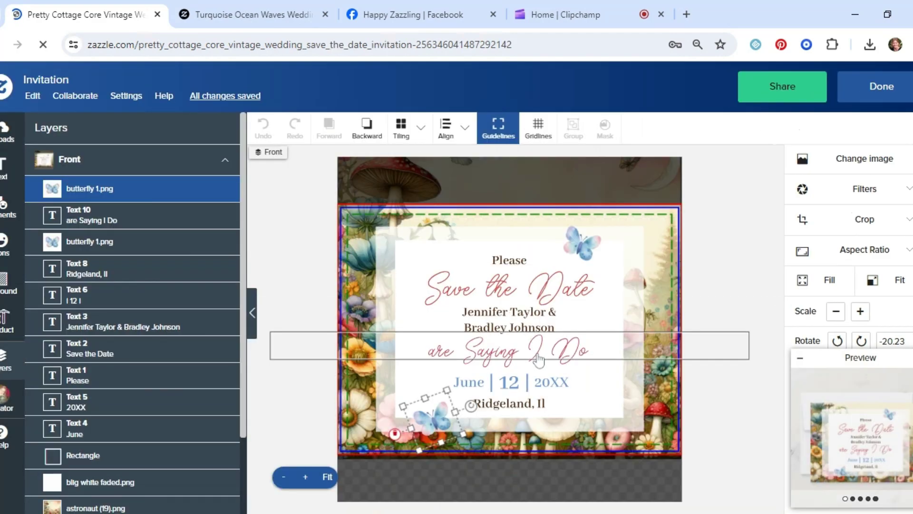
pyautogui.click(537, 354)
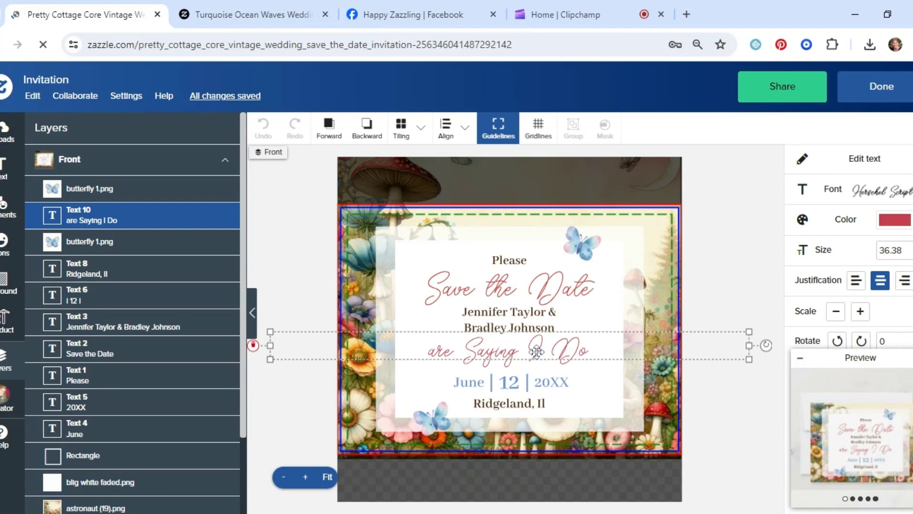
pyautogui.moveTo(536, 352); pyautogui.dragTo(536, 354)
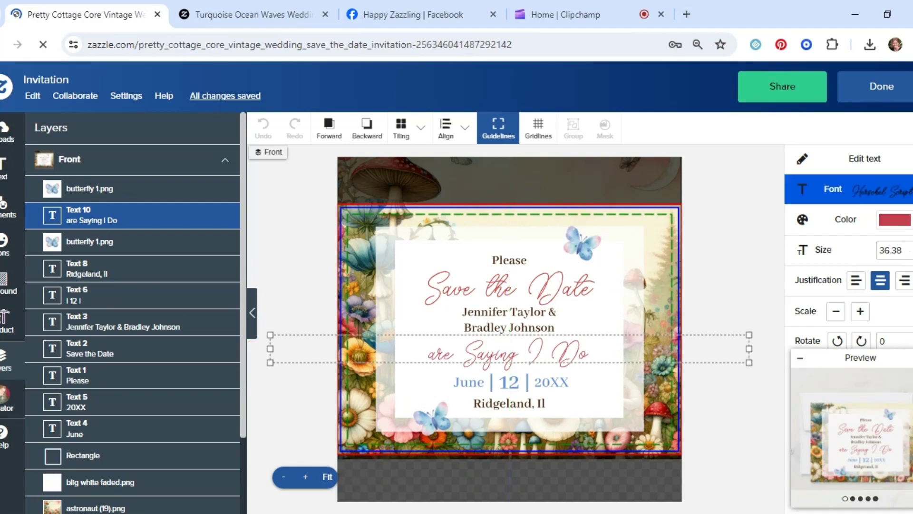
pyautogui.click(876, 84)
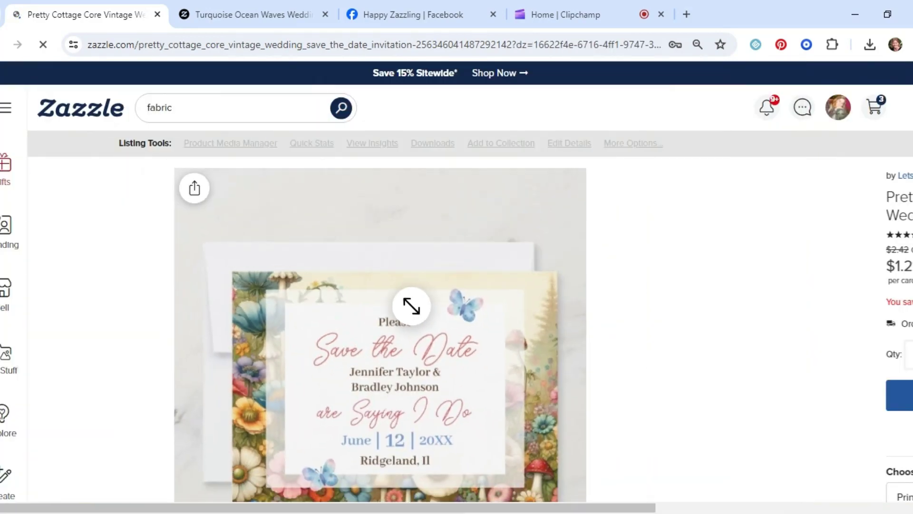